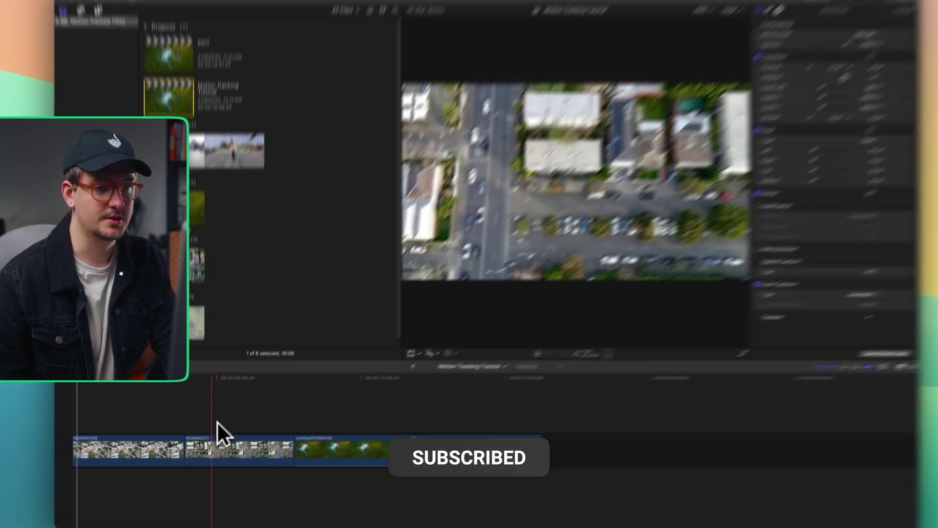
Select the NORM0021 clip and add an object tracker to it
{"action": "left_click", "coordinate": [214, 447]}
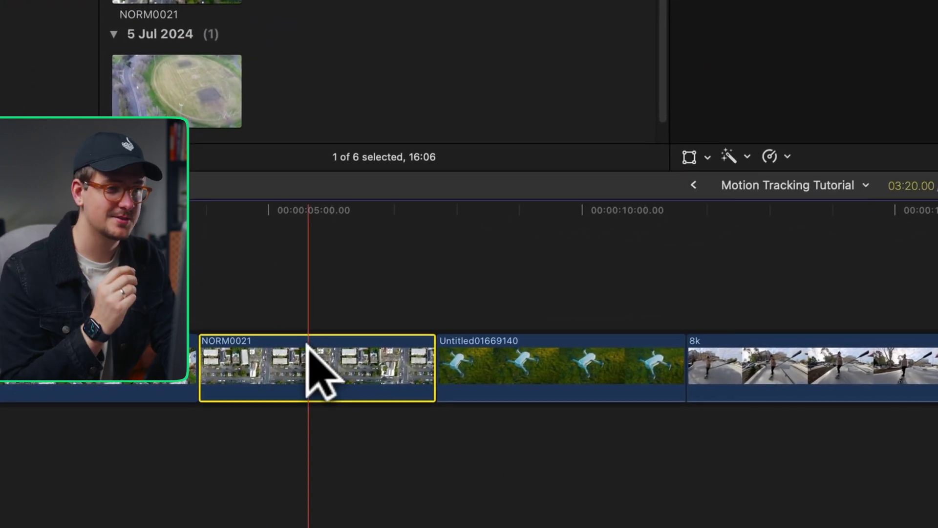
{"action": "left_click", "coordinate": [260, 310]}
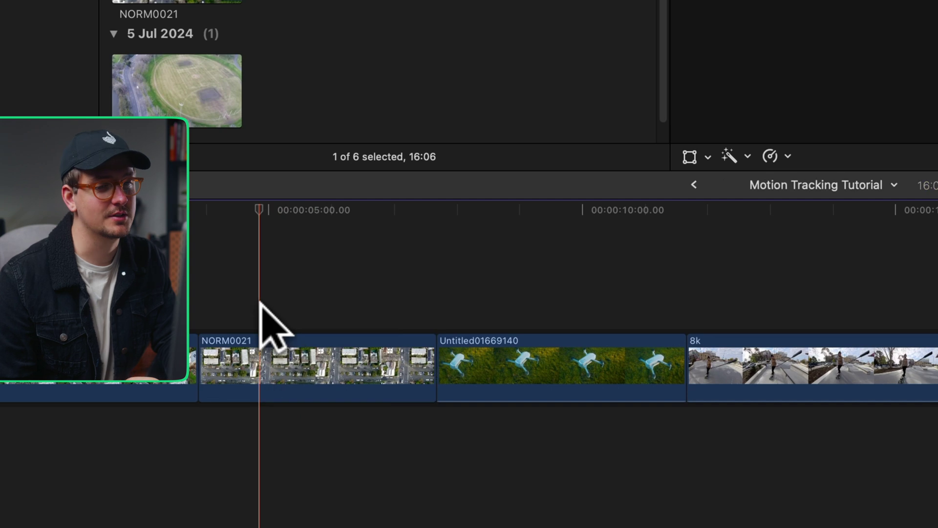
{"action": "left_click", "coordinate": [259, 350]}
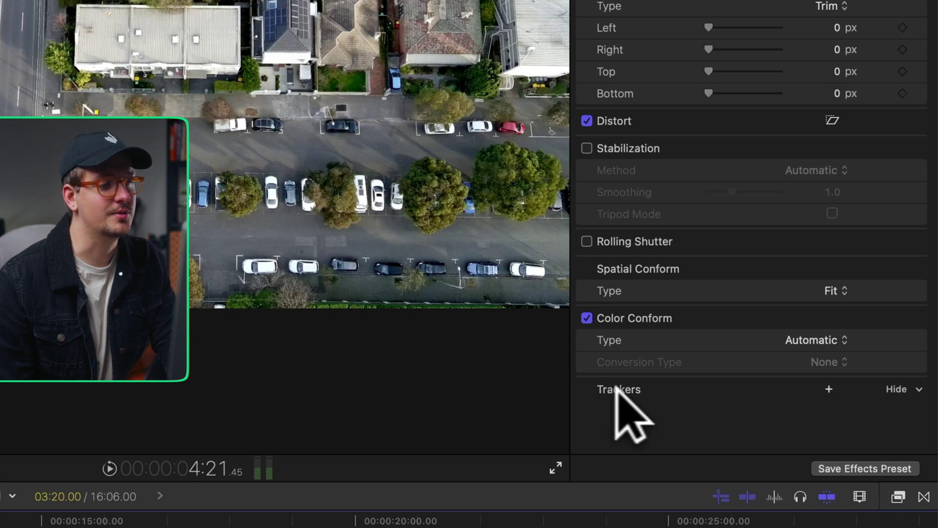
{"action": "left_click", "coordinate": [827, 387]}
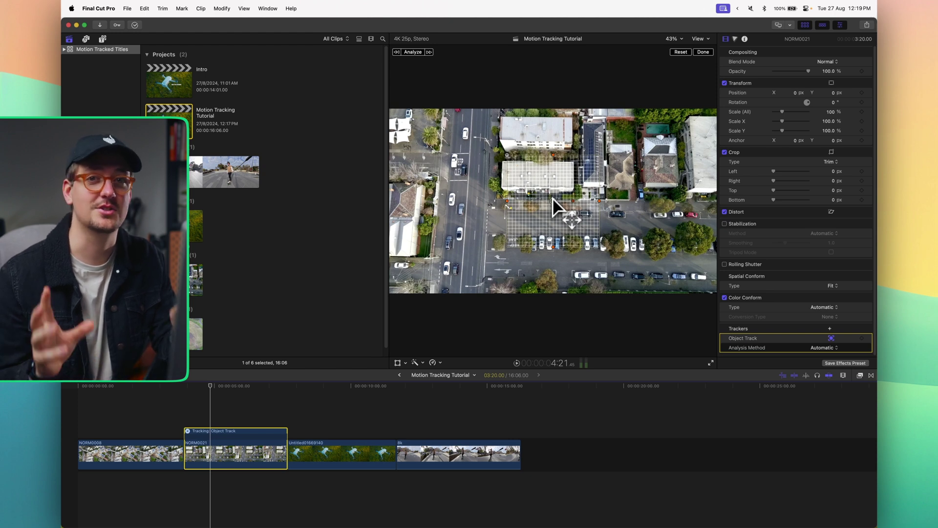
Move, resize and rotate the tracker grid so it sits over the car park edge
{"action": "left_click_drag", "start_coordinate": [553, 196], "coordinate": [567, 246]}
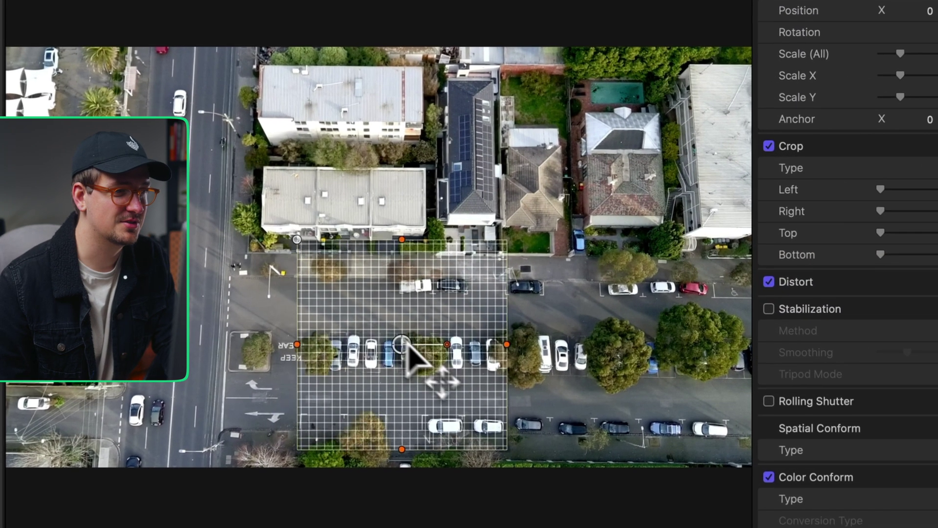
{"action": "left_click_drag", "start_coordinate": [408, 343], "coordinate": [359, 300]}
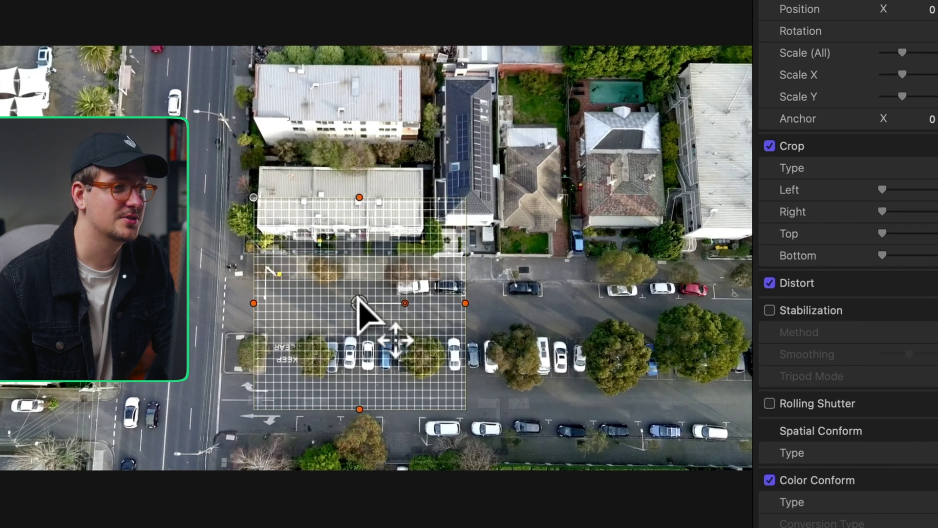
{"action": "left_click_drag", "start_coordinate": [359, 197], "coordinate": [359, 259]}
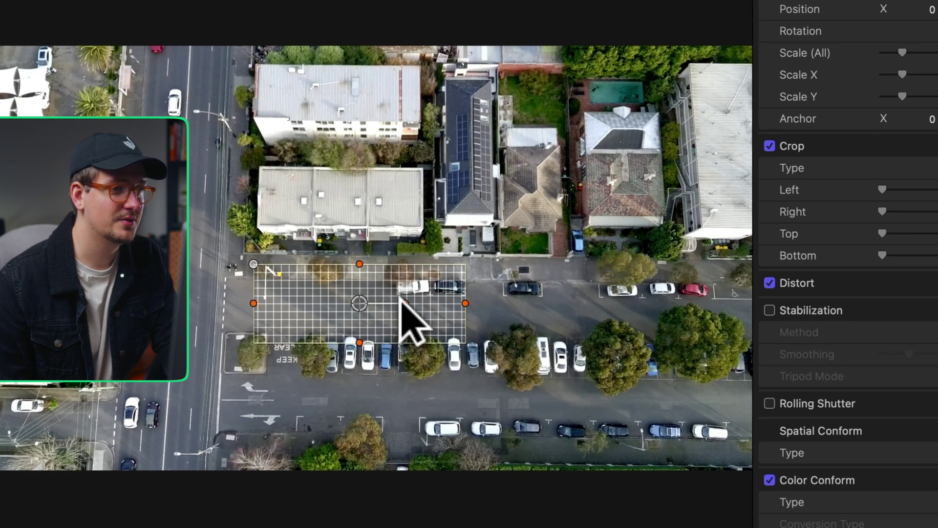
{"action": "left_click_drag", "start_coordinate": [402, 302], "coordinate": [582, 304]}
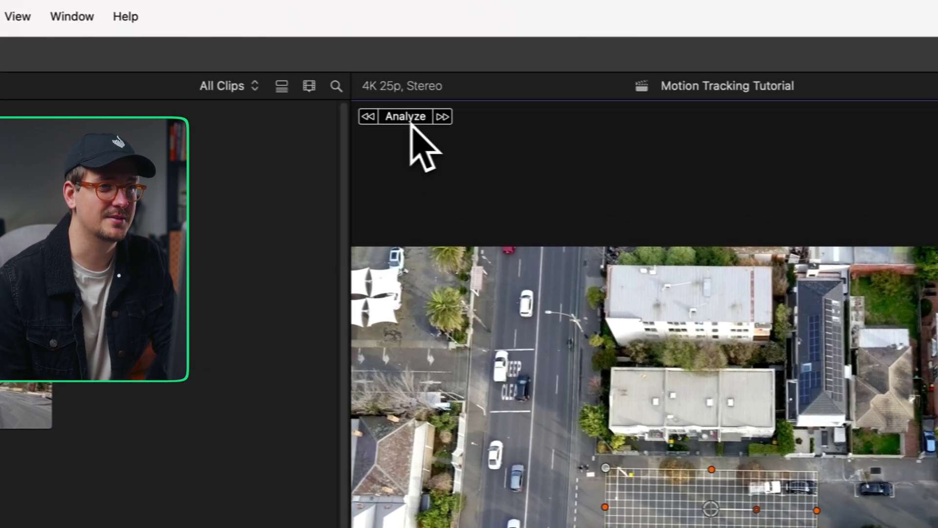
Analyze the NORM0021 tracker so the grid follows the car park through the clip
{"action": "left_click", "coordinate": [409, 120]}
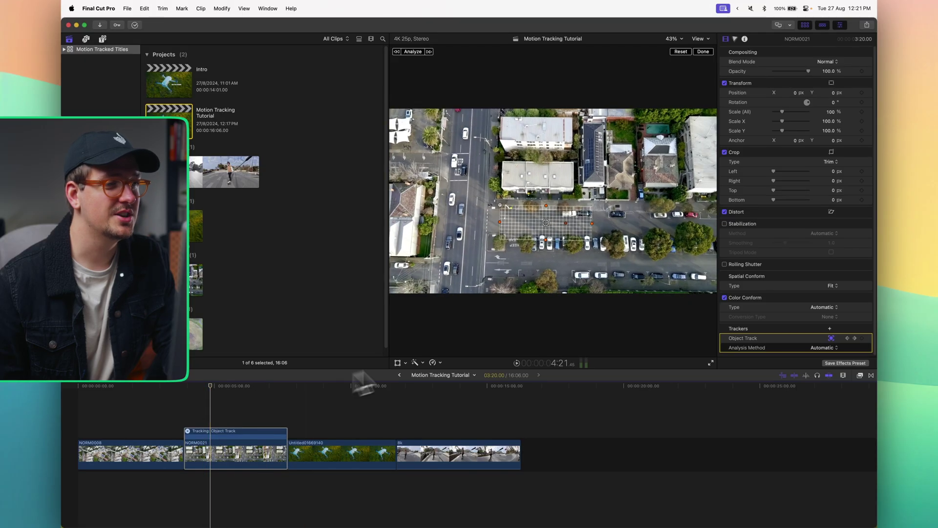
Switch the NORM0021 tracker's analysis method to Point Cloud and re-analyze it
{"action": "left_click", "coordinate": [824, 347]}
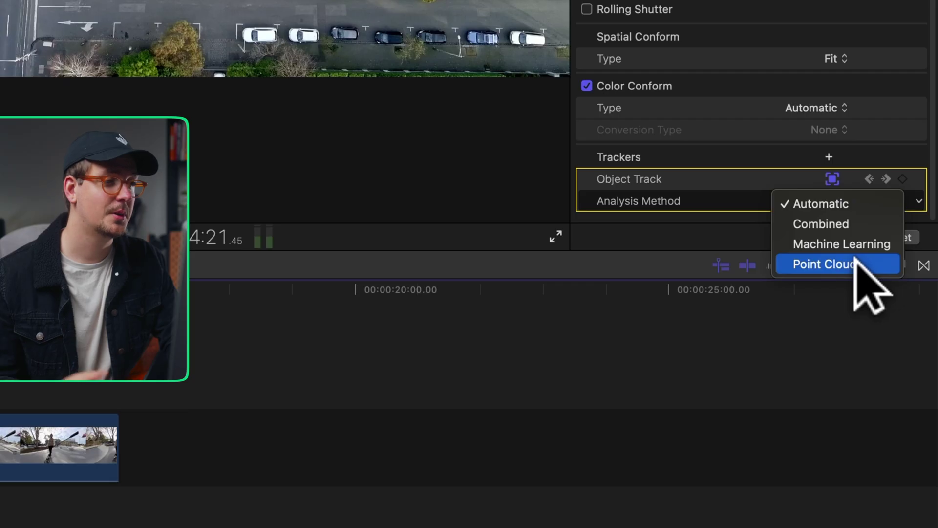
{"action": "left_click", "coordinate": [831, 265]}
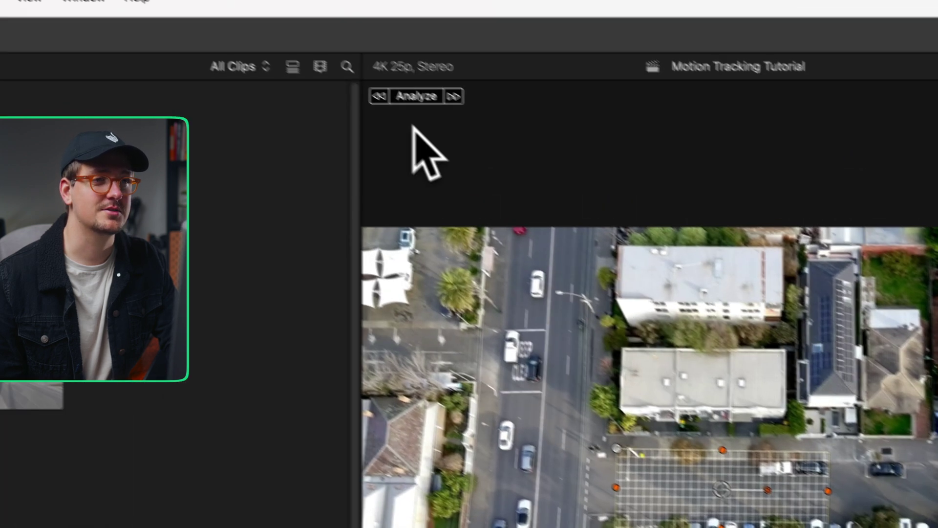
{"action": "left_click", "coordinate": [440, 98]}
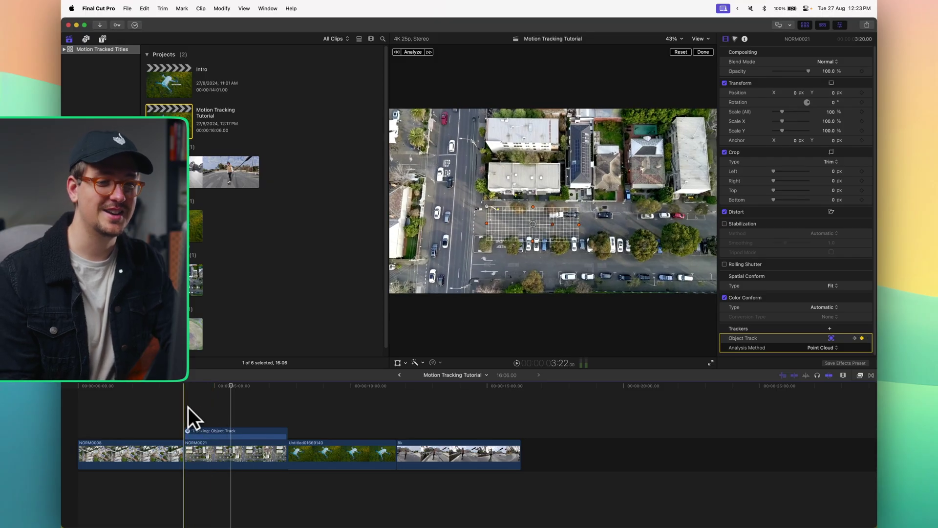
Add a Basic Title above NORM0021 and trim it to the clip's length
{"action": "key", "text": "ctrl+t"}
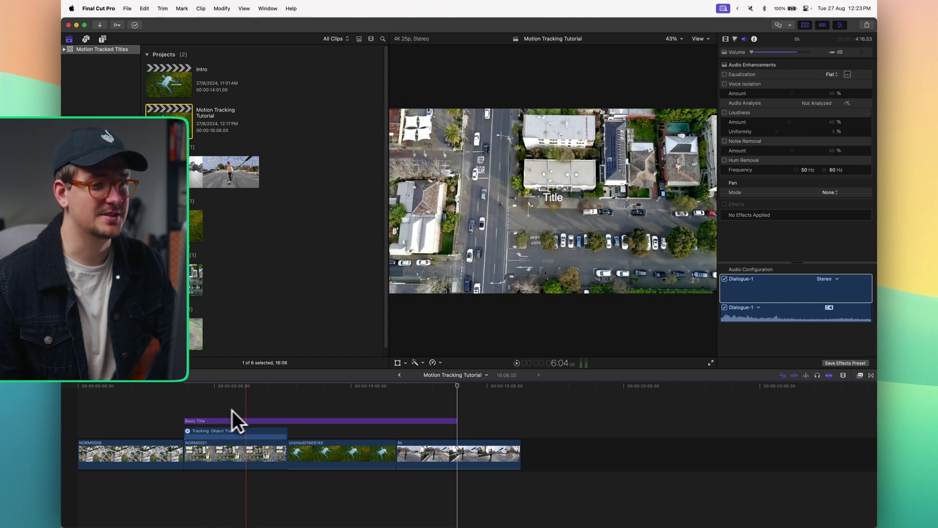
{"action": "left_click_drag", "start_coordinate": [457, 421], "coordinate": [287, 423]}
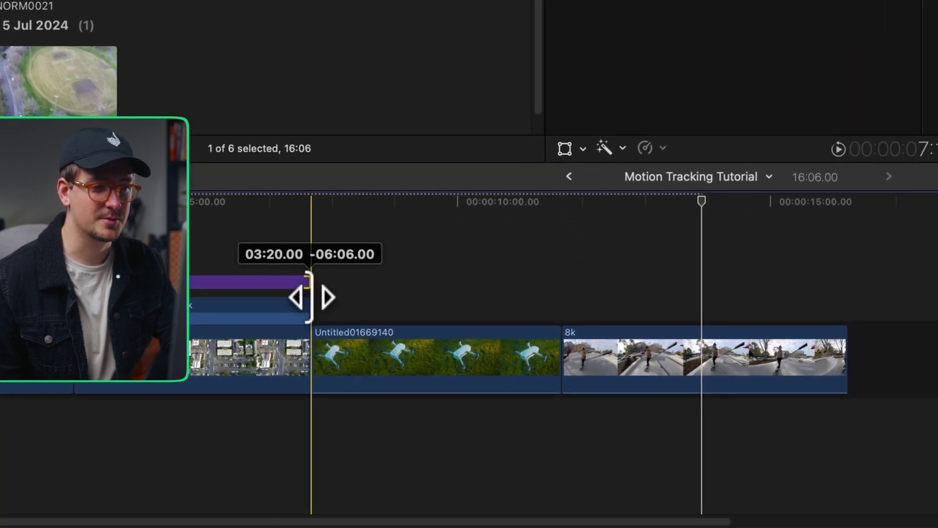
{"action": "left_click_drag", "start_coordinate": [310, 298], "coordinate": [308, 293]}
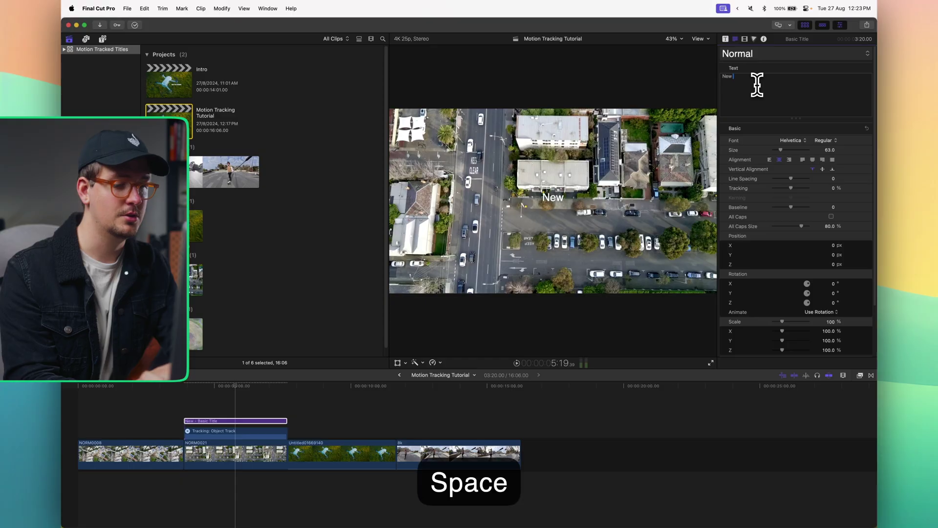
Set the title's font to LEMON MILK in the Bold Italic style
{"action": "left_click", "coordinate": [794, 141]}
{"action": "key", "text": "l"}
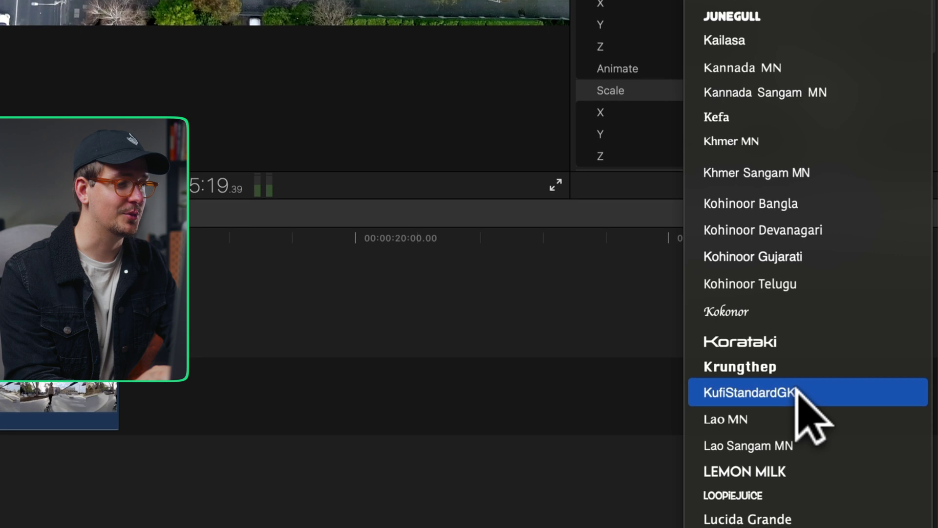
{"action": "left_click", "coordinate": [796, 445]}
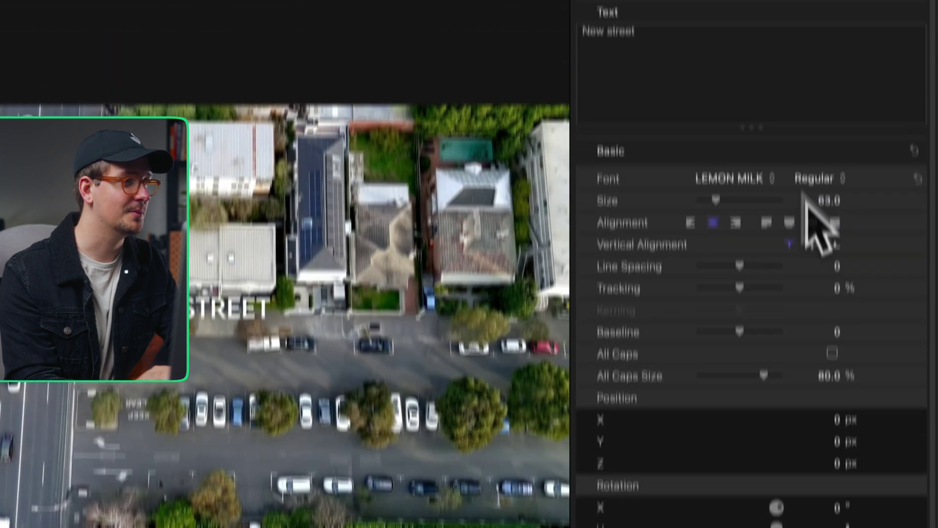
{"action": "left_click", "coordinate": [826, 248]}
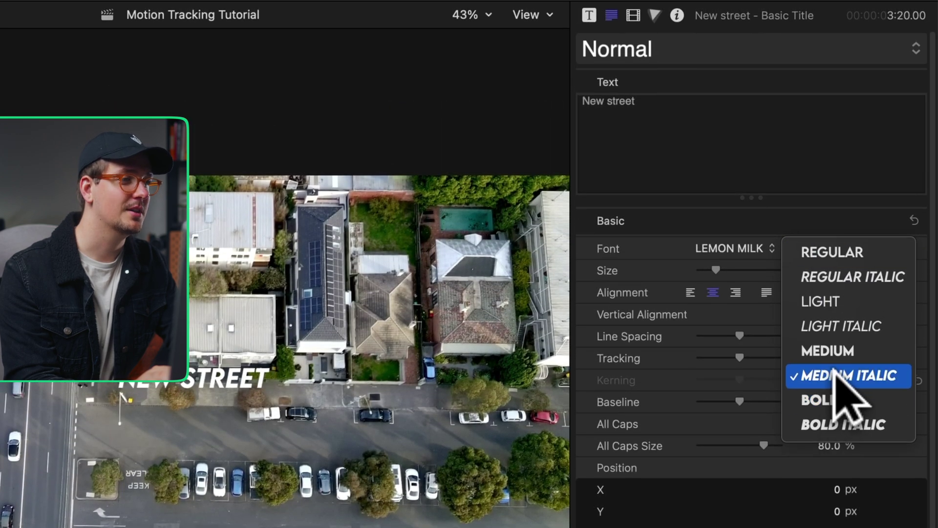
{"action": "left_click", "coordinate": [833, 423]}
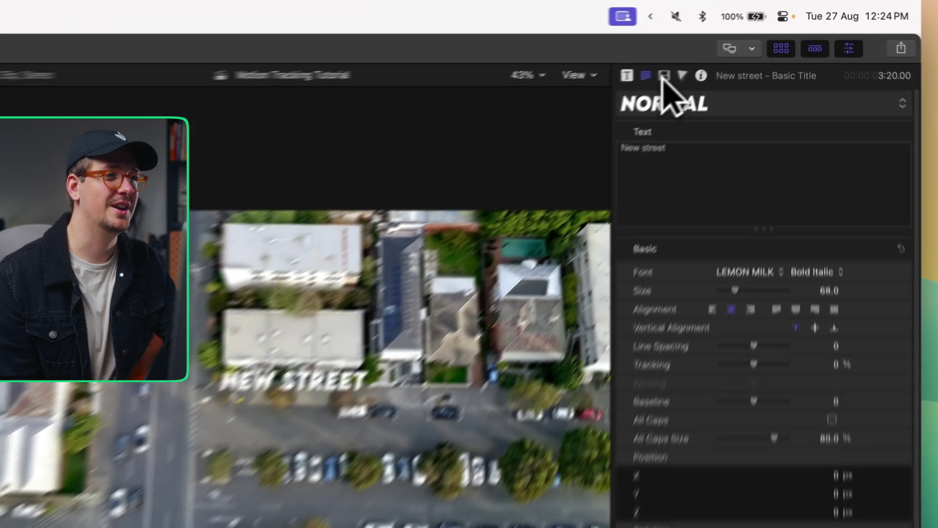
Show the New street title's properties in the Video inspector
{"action": "left_click", "coordinate": [663, 76]}
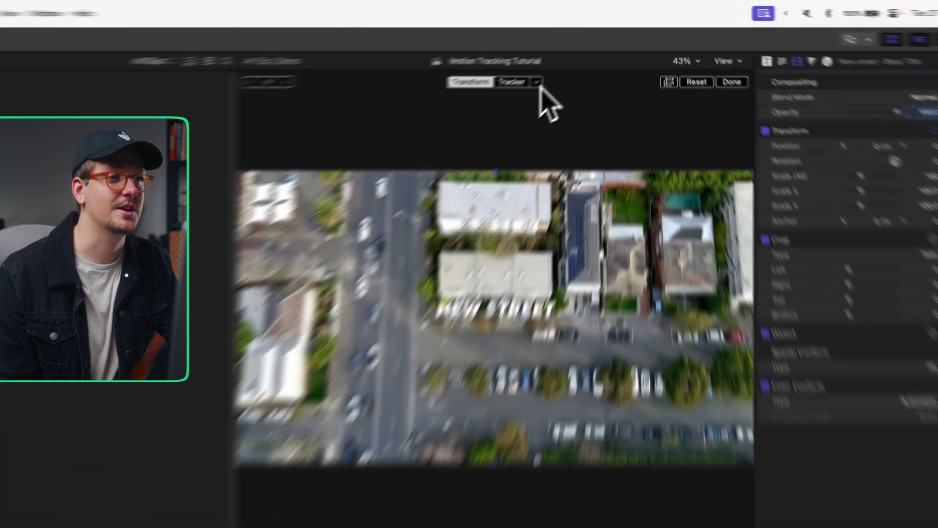
Point the title's tracker at NORM0021's Object Track, then deselect and return to the Select tool
{"action": "left_click", "coordinate": [580, 53]}
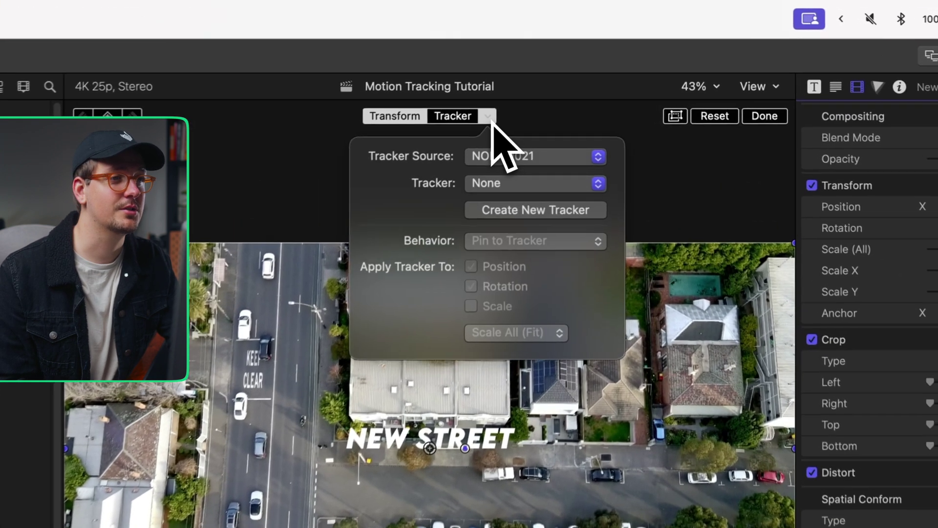
{"action": "left_click", "coordinate": [491, 167]}
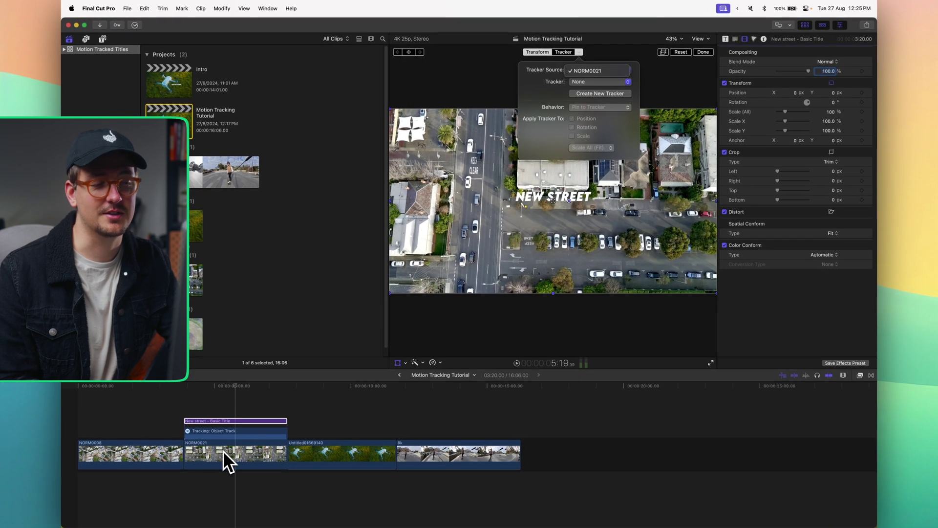
{"action": "left_click", "coordinate": [226, 451]}
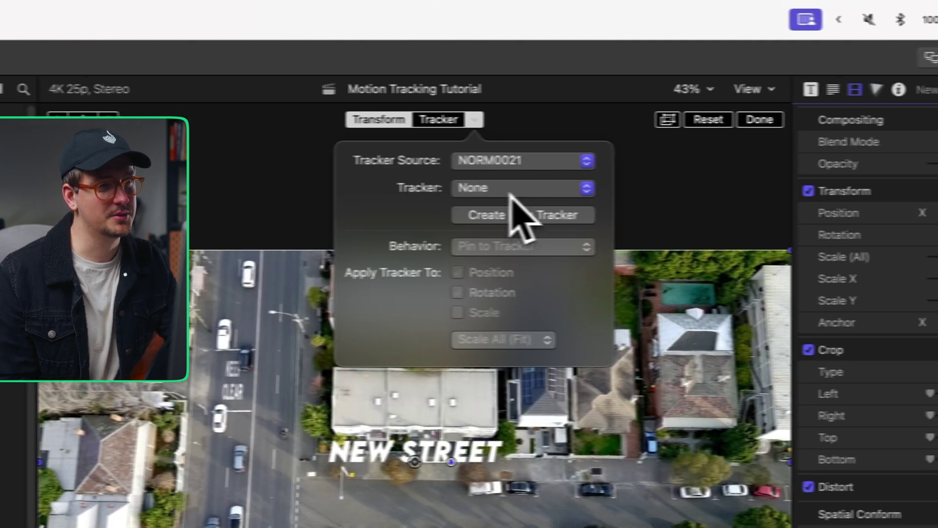
{"action": "left_click", "coordinate": [581, 190]}
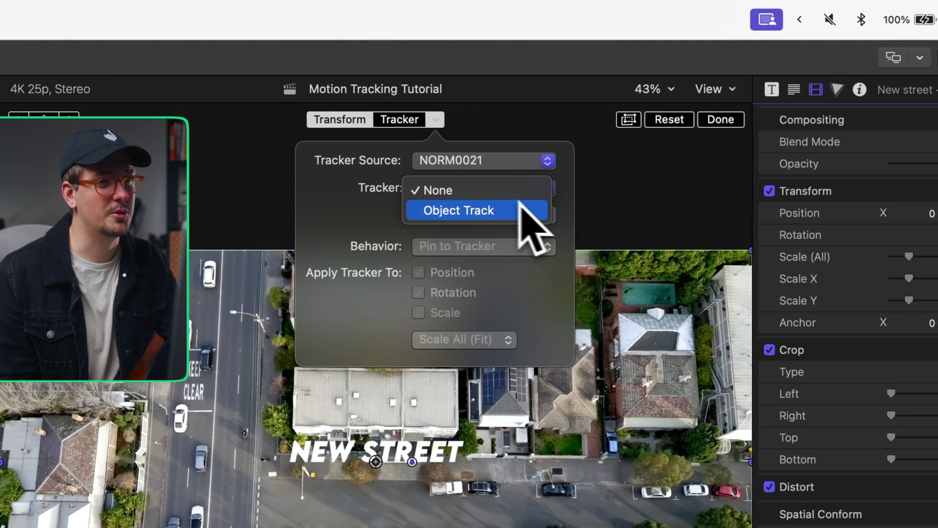
{"action": "left_click", "coordinate": [477, 211]}
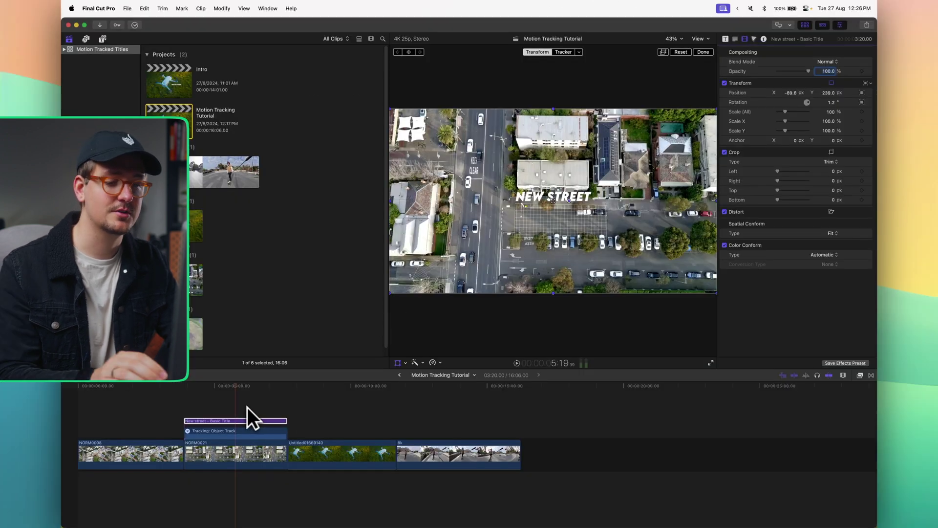
{"action": "left_click", "coordinate": [247, 407]}
{"action": "key", "text": "a"}
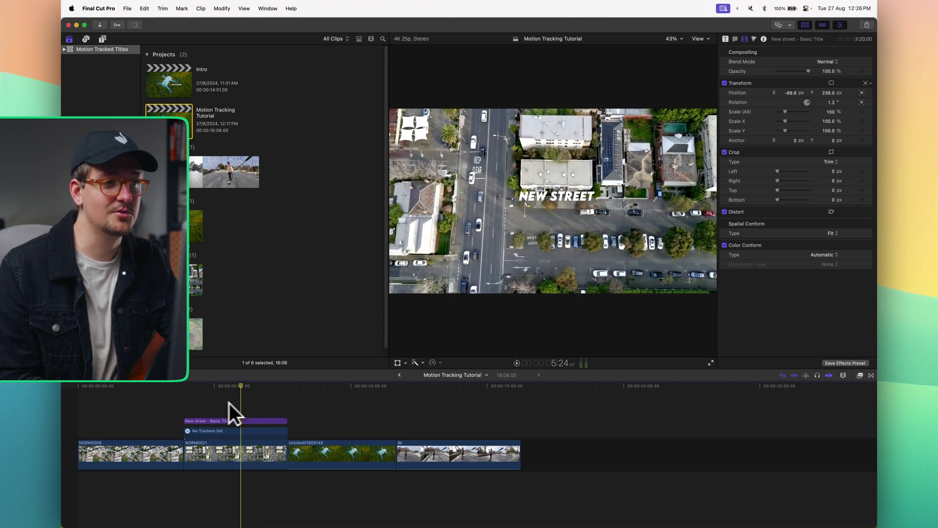
Preview to 7:05 and move the New street title to X -180.6, Y -50.4
{"action": "key", "text": "space"}
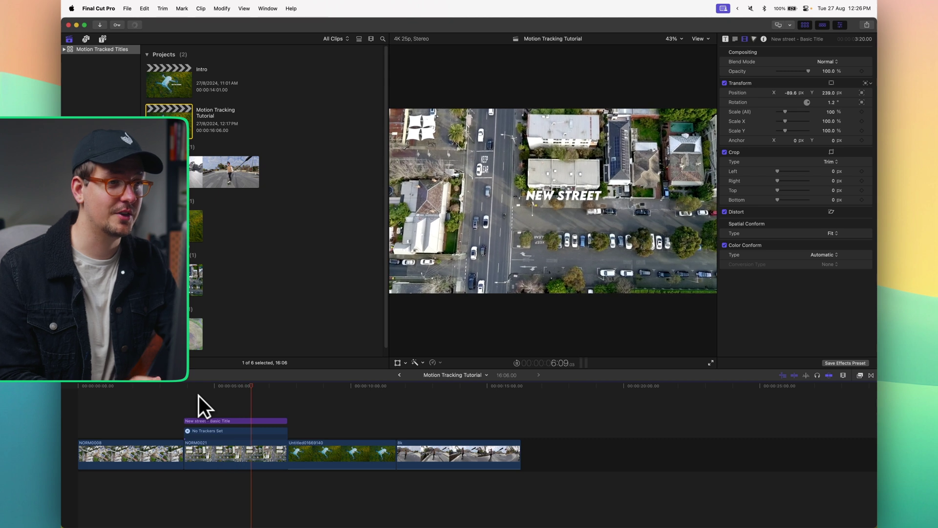
{"action": "key", "text": "space"}
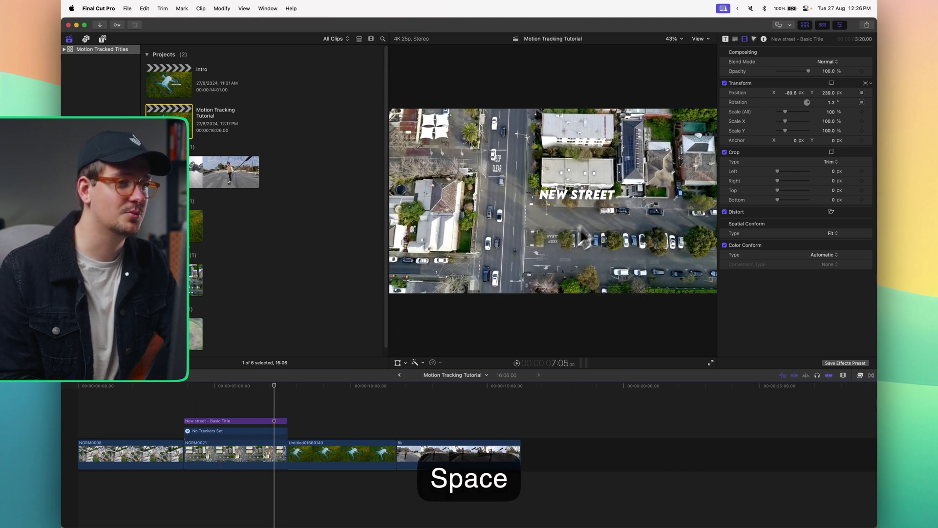
{"action": "left_click", "coordinate": [258, 419]}
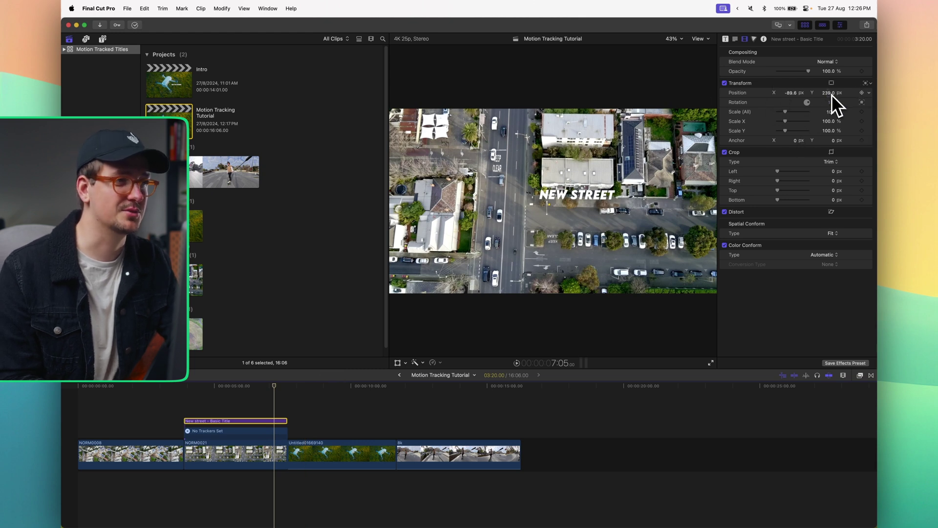
{"action": "left_click_drag", "start_coordinate": [831, 94], "coordinate": [832, 94]}
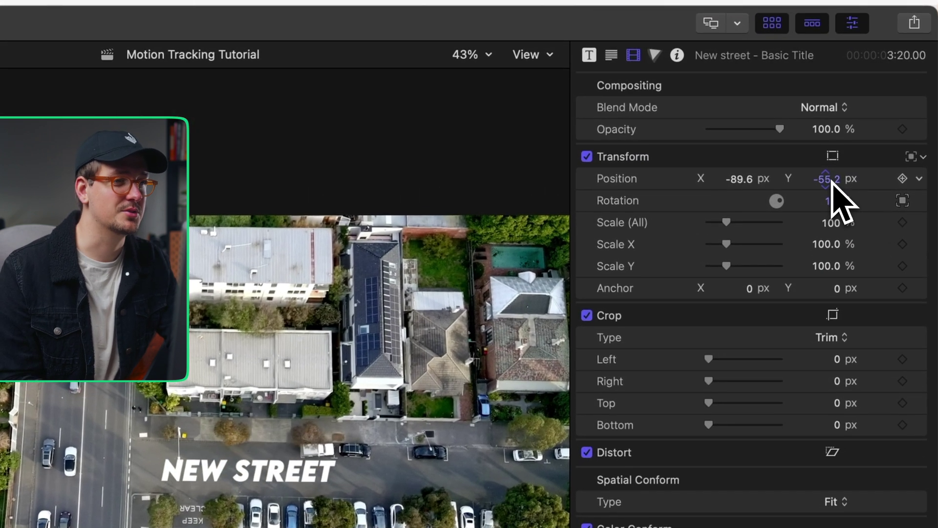
{"action": "left_click_drag", "start_coordinate": [739, 180], "coordinate": [740, 180]}
{"action": "left_click_drag", "start_coordinate": [826, 180], "coordinate": [833, 181]}
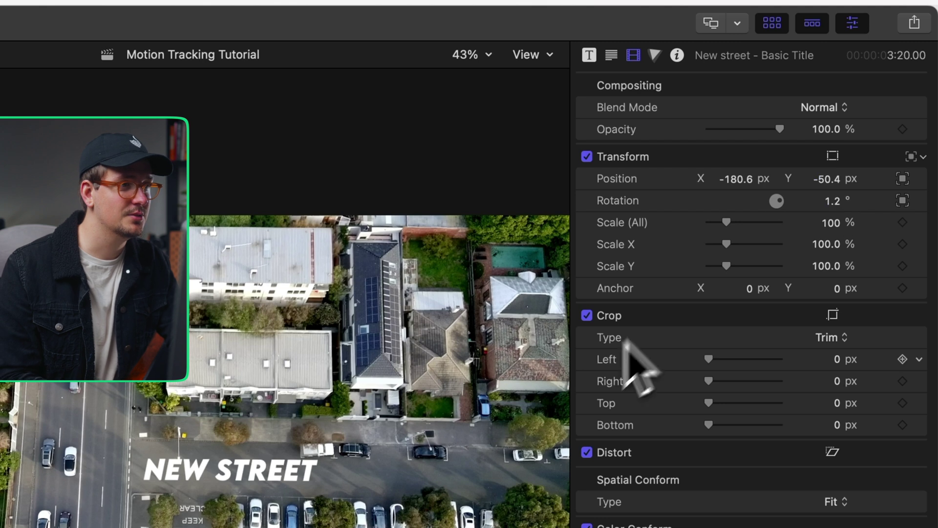
Rotate the New street title to -0.6° to line up with the street
{"action": "left_click", "coordinate": [833, 156]}
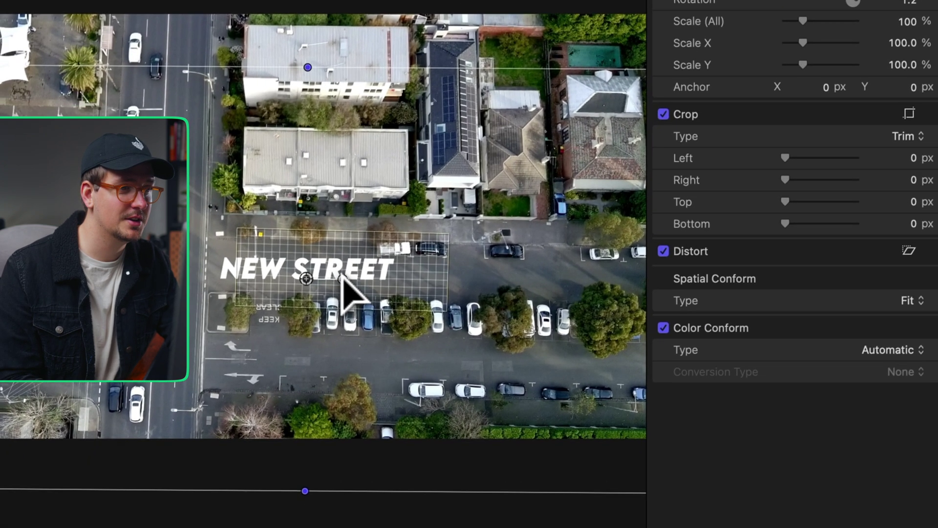
{"action": "left_click_drag", "start_coordinate": [266, 480], "coordinate": [515, 482]}
{"action": "left_click_drag", "start_coordinate": [593, 279], "coordinate": [593, 280]}
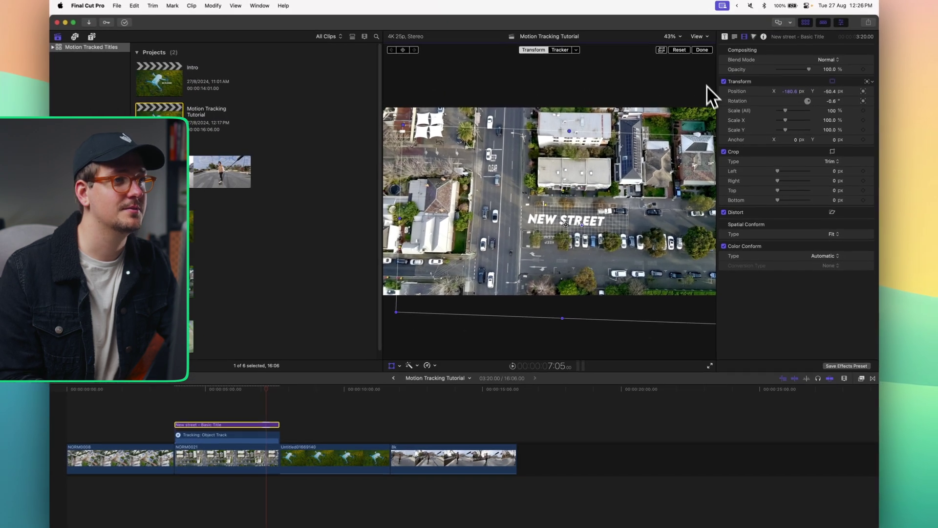
Close the transform controls and play on into the drone clip
{"action": "left_click", "coordinate": [701, 50]}
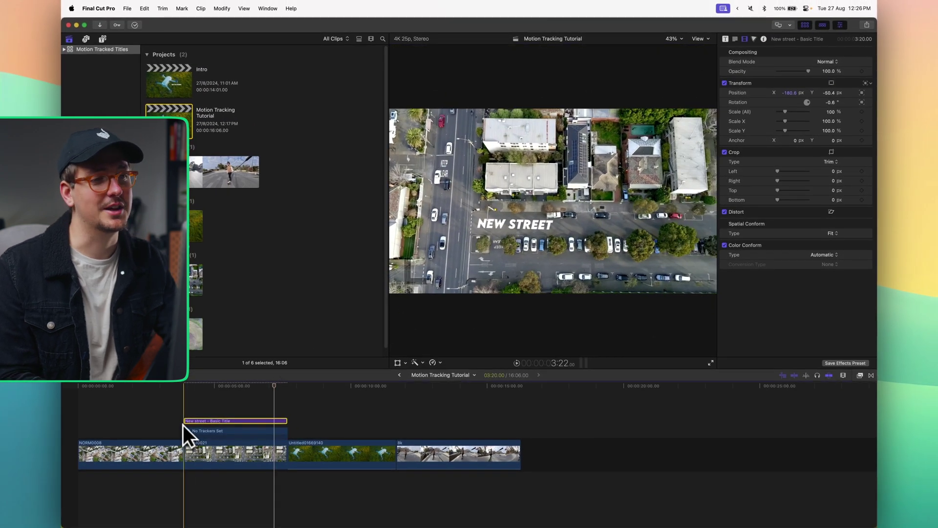
{"action": "key", "text": "space"}
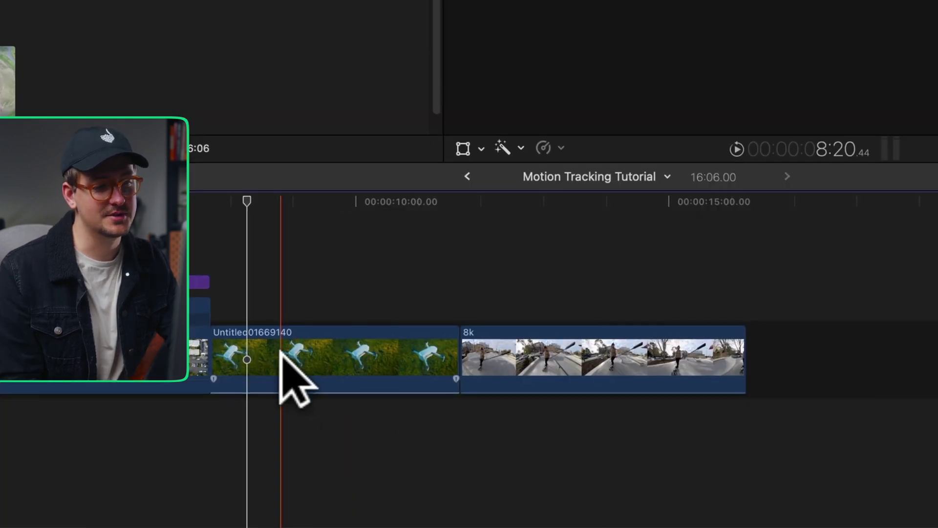
Add an object tracker to Untitled01669140. Shrink its box onto the drone's right rotor. Use Machine Learning analysis
{"action": "left_click", "coordinate": [307, 450]}
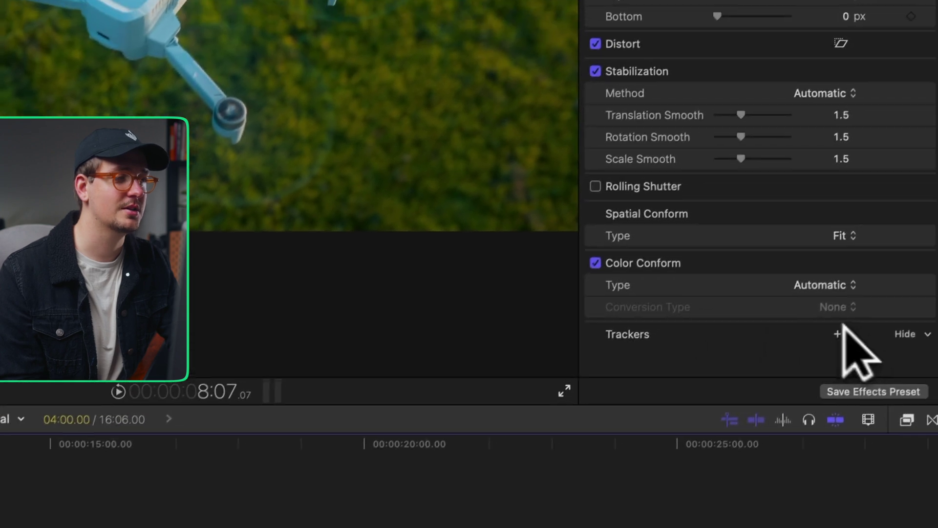
{"action": "left_click", "coordinate": [830, 338]}
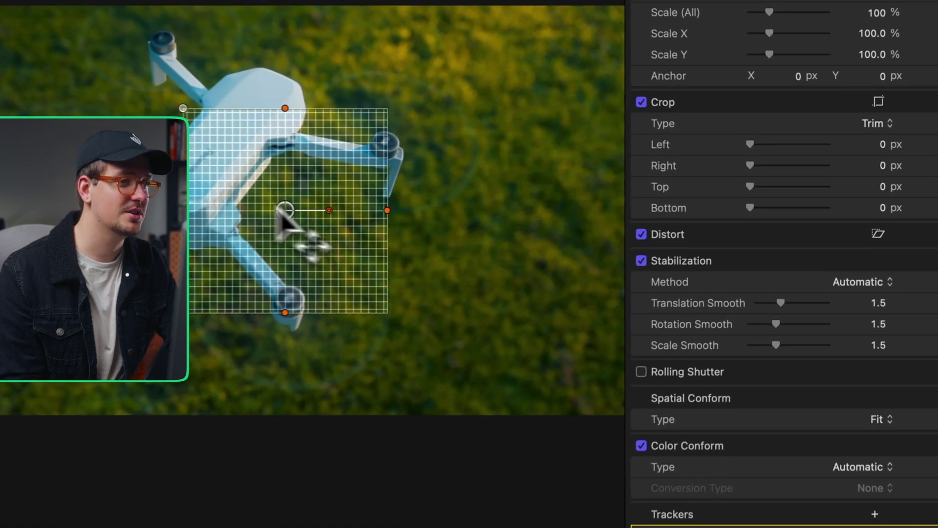
{"action": "left_click_drag", "start_coordinate": [553, 201], "coordinate": [607, 173]}
{"action": "left_click_drag", "start_coordinate": [362, 145], "coordinate": [365, 145]}
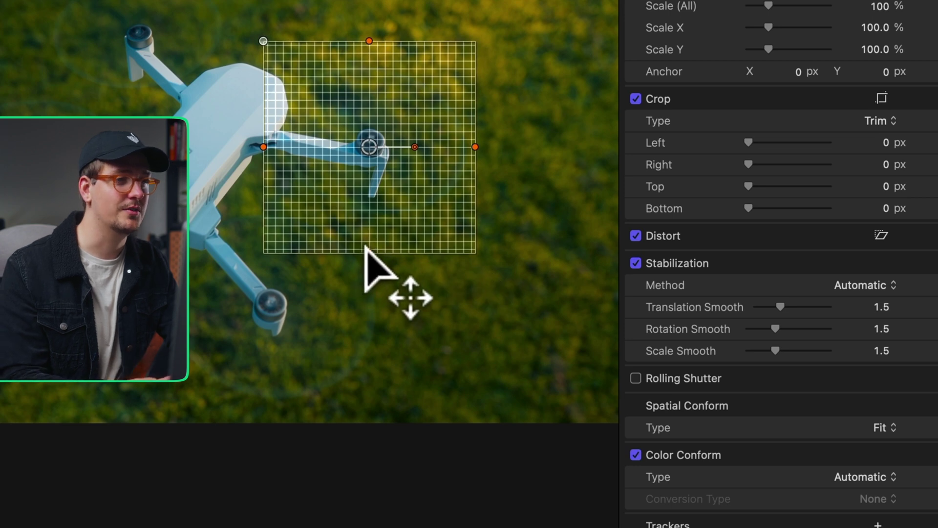
{"action": "left_click_drag", "start_coordinate": [366, 251], "coordinate": [372, 192]}
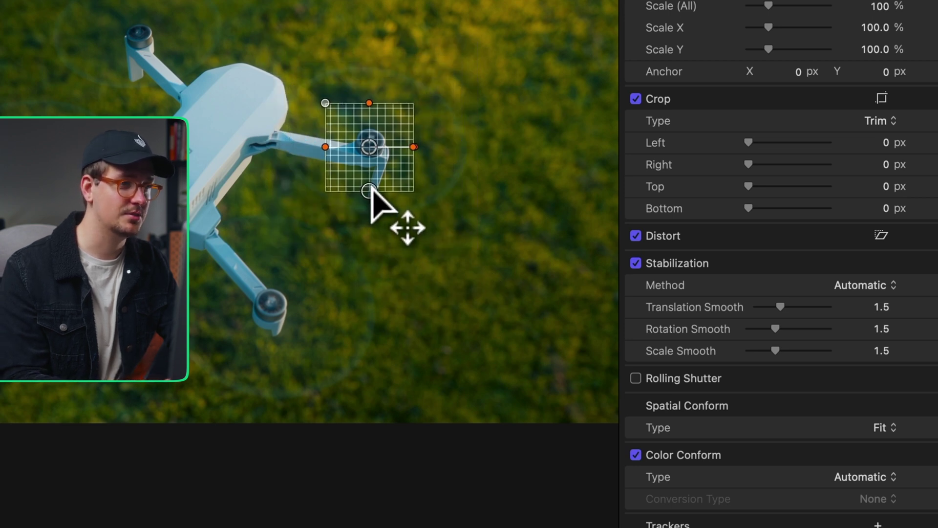
{"action": "left_click_drag", "start_coordinate": [371, 141], "coordinate": [373, 143]}
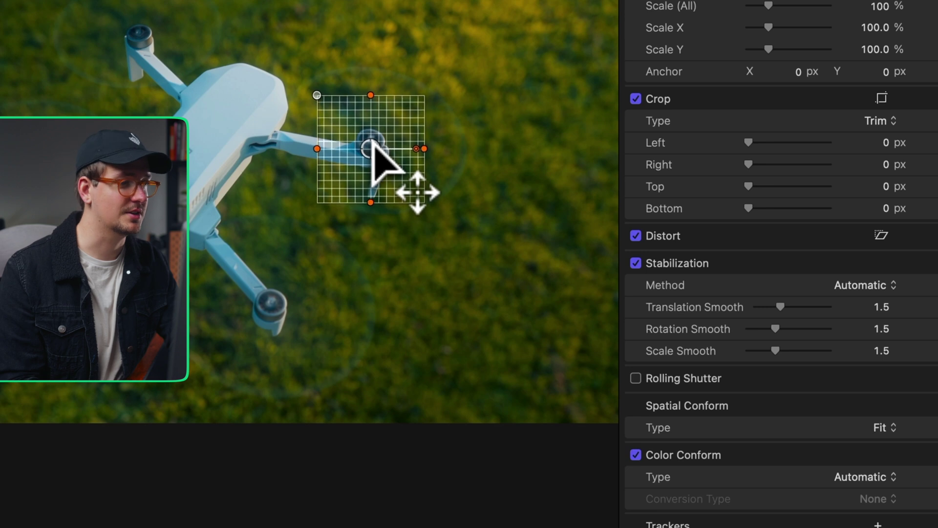
{"action": "left_click", "coordinate": [821, 314]}
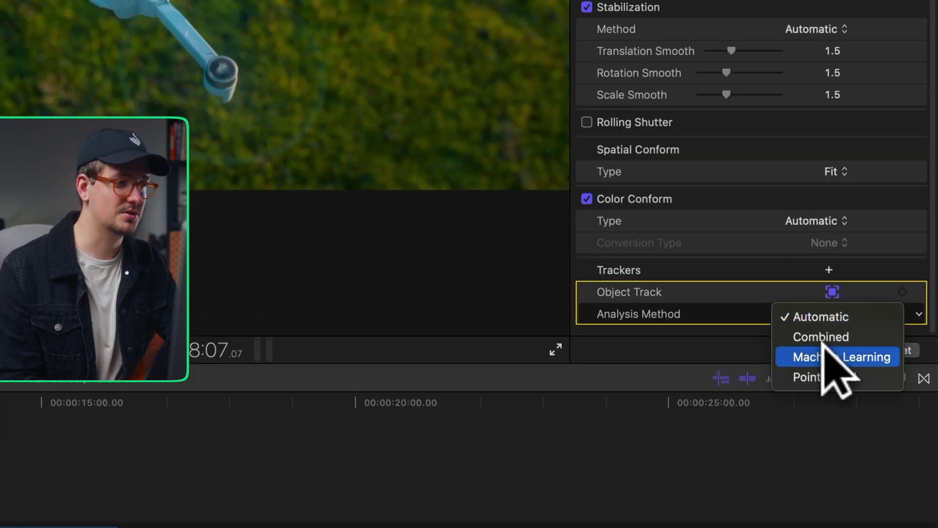
{"action": "left_click", "coordinate": [815, 352]}
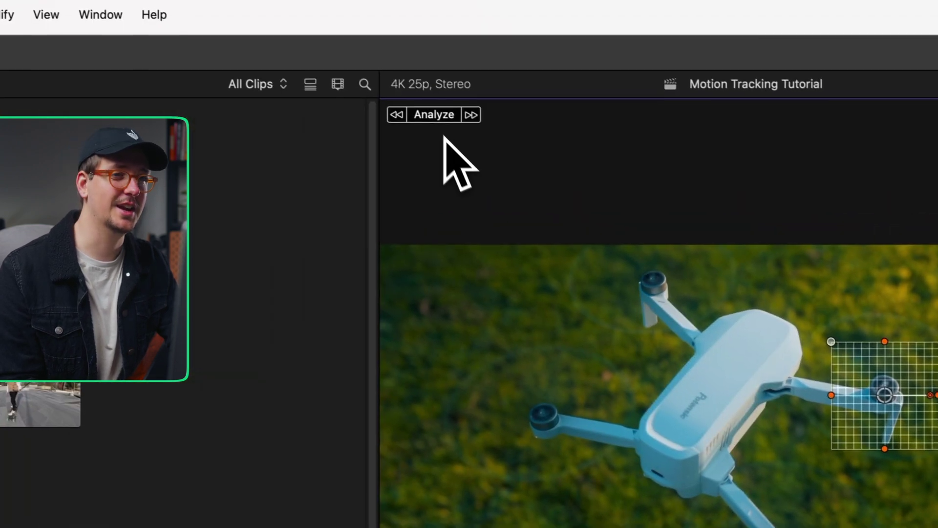
Analyze the drone tracker, switch its analysis method to Automatic, and re-analyze
{"action": "left_click", "coordinate": [439, 122]}
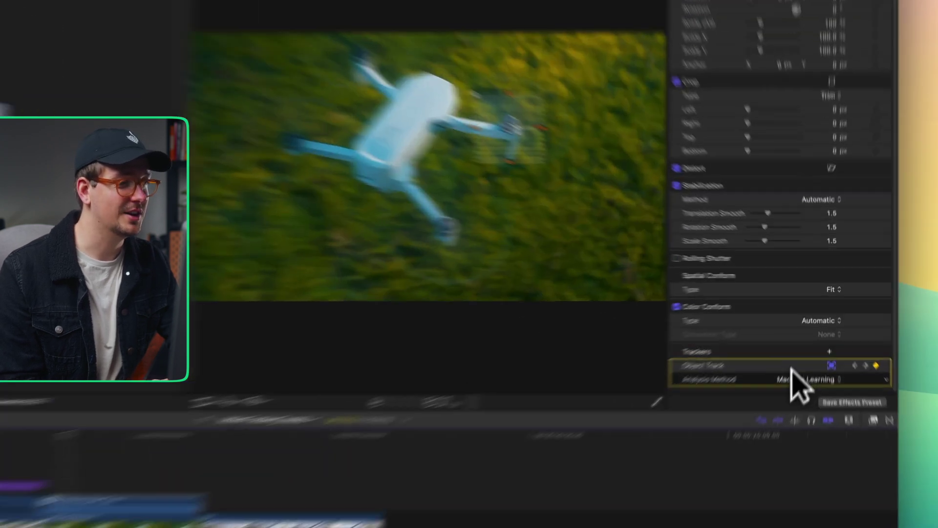
{"action": "left_click", "coordinate": [815, 347]}
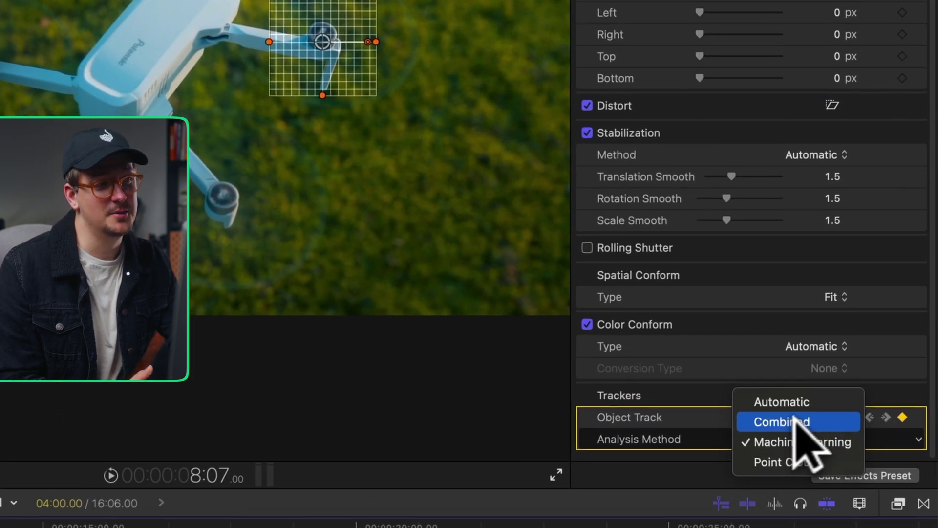
{"action": "left_click", "coordinate": [810, 402]}
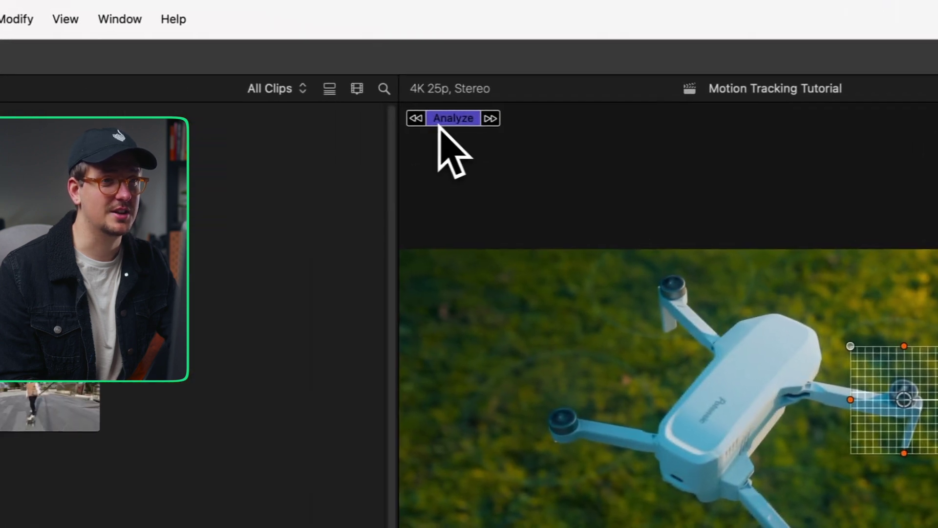
{"action": "left_click", "coordinate": [440, 122]}
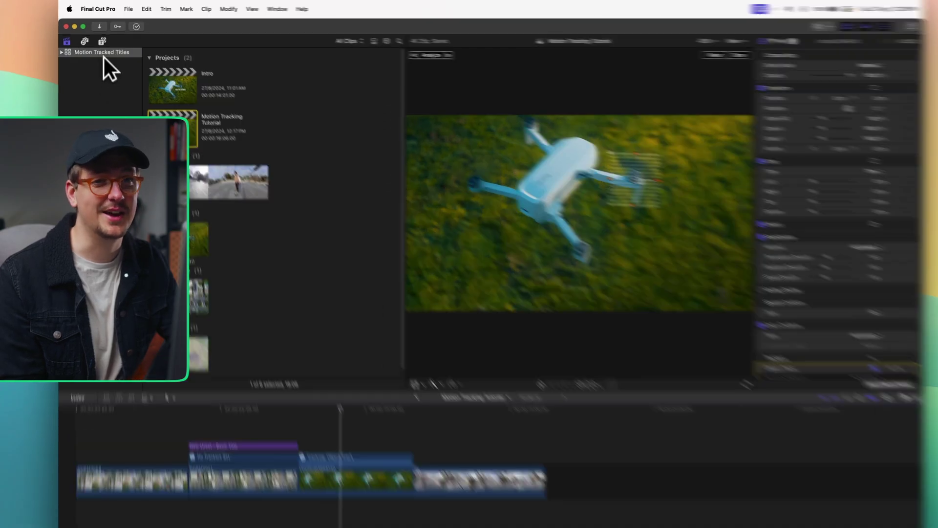
Place Title 09 above the drone clip and trim its end to match the clip
{"action": "left_click", "coordinate": [102, 38]}
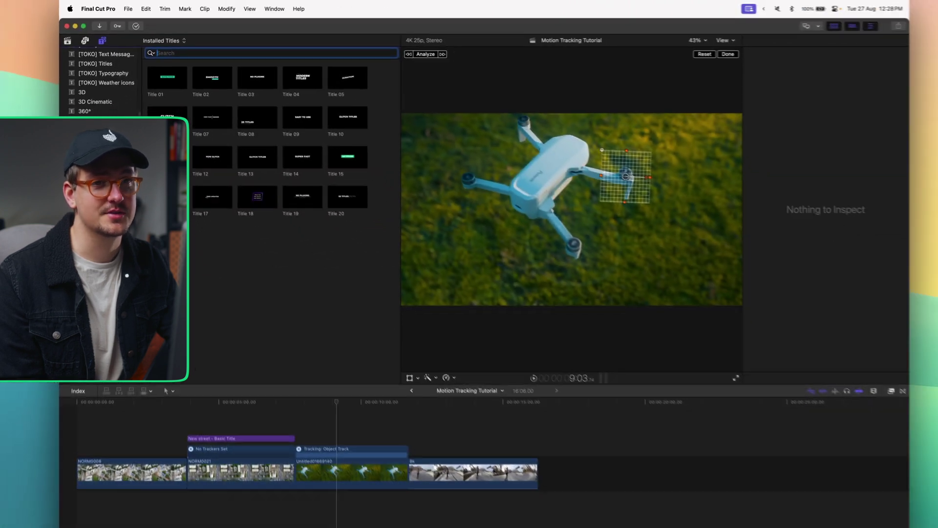
{"action": "left_click", "coordinate": [236, 264]}
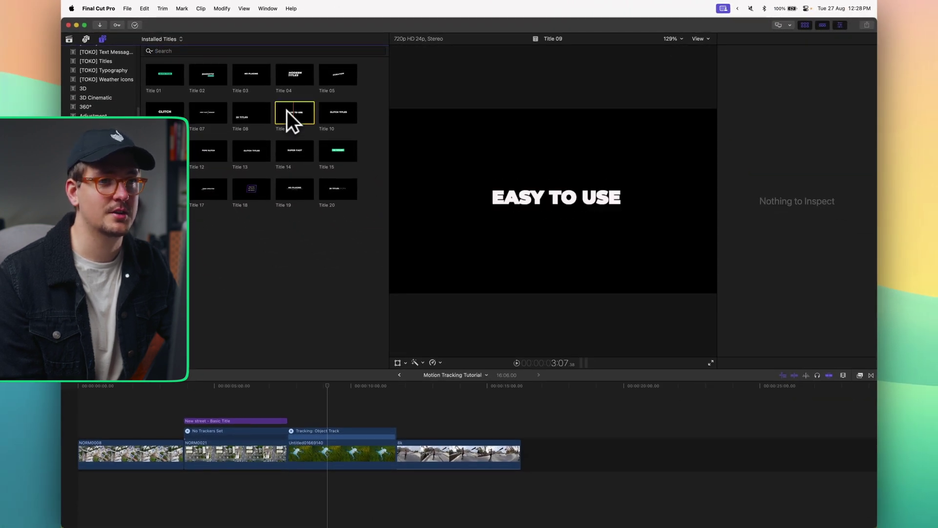
{"action": "left_click_drag", "start_coordinate": [284, 112], "coordinate": [292, 419]}
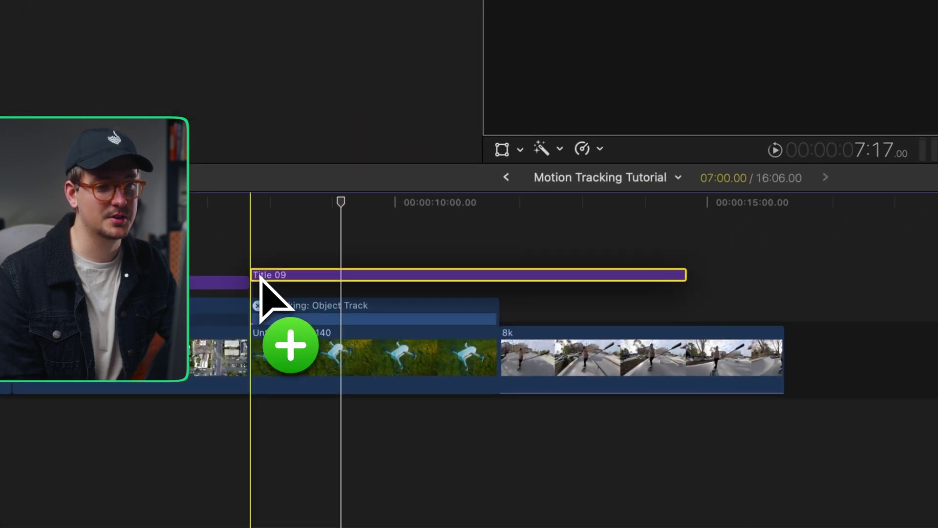
{"action": "left_click_drag", "start_coordinate": [261, 276], "coordinate": [260, 276]}
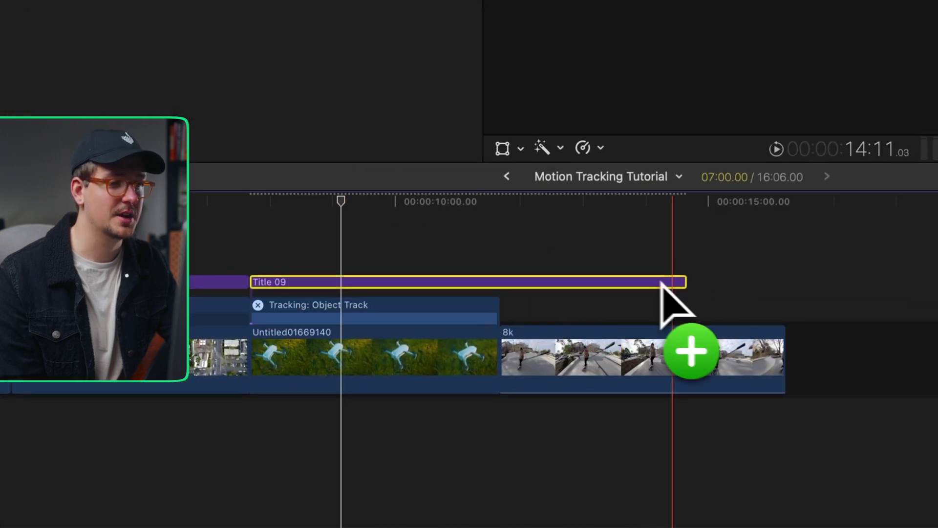
{"action": "left_click_drag", "start_coordinate": [684, 278], "coordinate": [499, 283]}
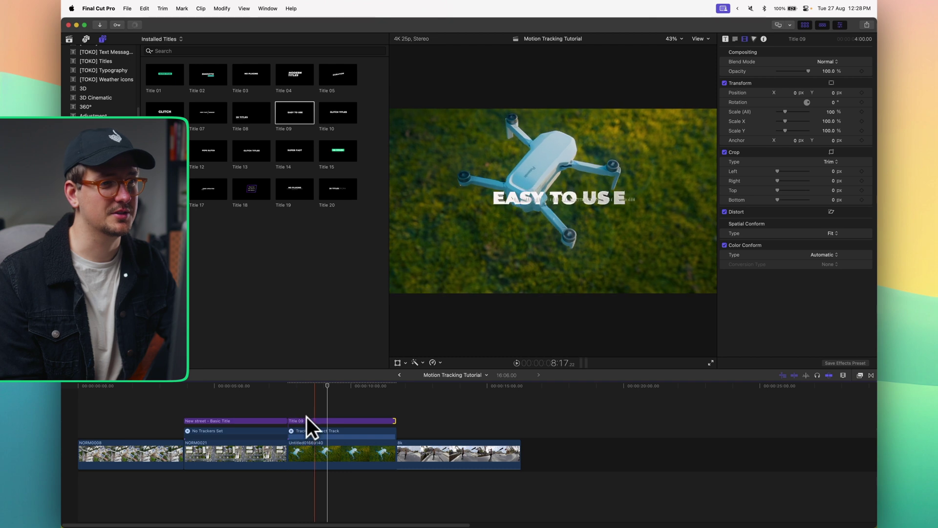
Set the title's font to LEMON MILK Bold Italic
{"action": "left_click", "coordinate": [333, 418]}
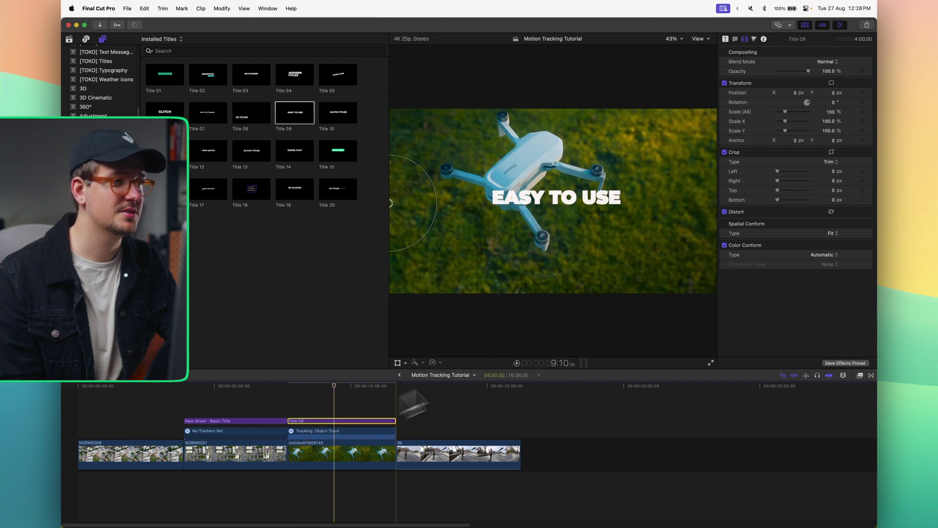
{"action": "left_click", "coordinate": [735, 37]}
{"action": "left_click", "coordinate": [794, 141]}
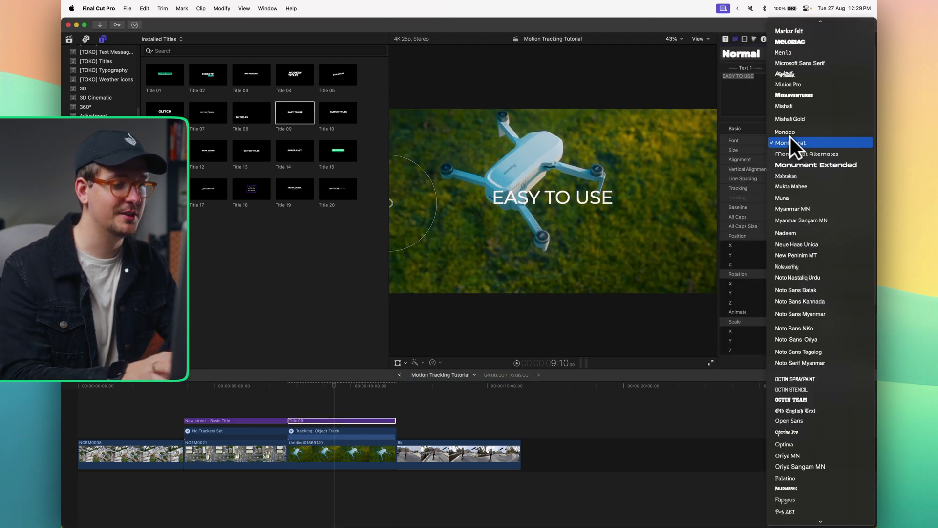
{"action": "key", "text": "l"}
{"action": "key", "text": "Return"}
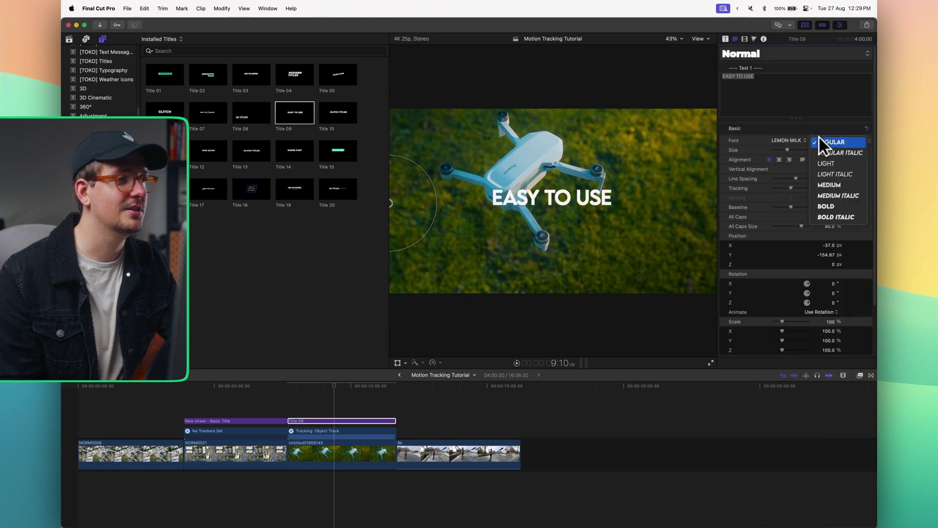
{"action": "left_click", "coordinate": [828, 215]}
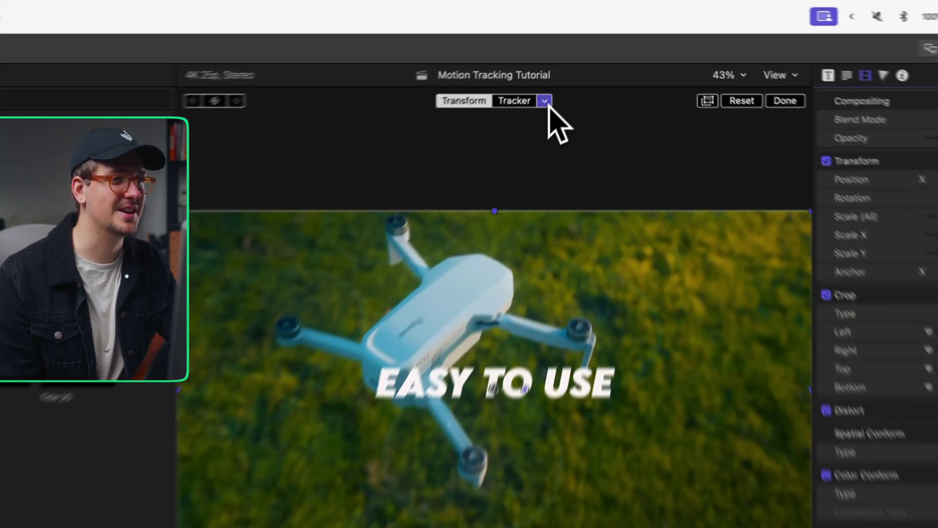
Attach the title to the Object Track tracker, keeping the drone clip as tracker source
{"action": "left_click", "coordinate": [579, 53]}
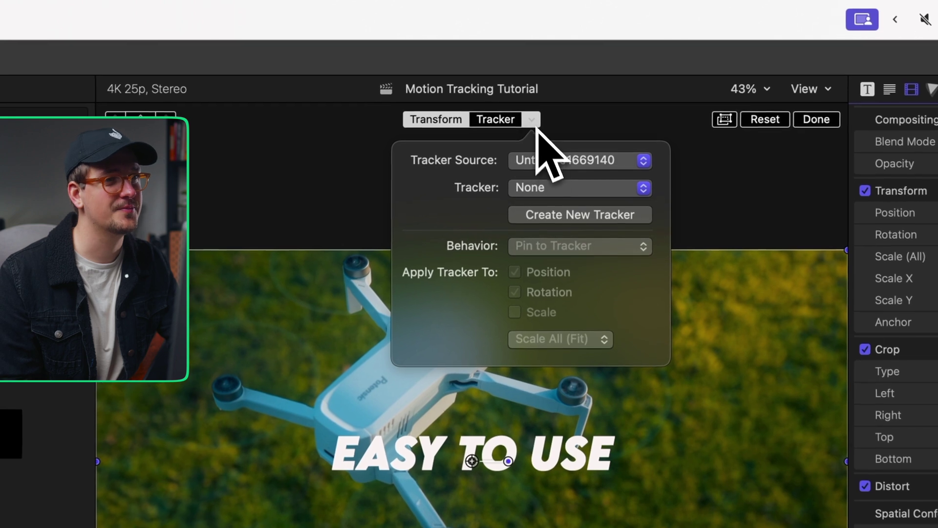
{"action": "left_click", "coordinate": [540, 163]}
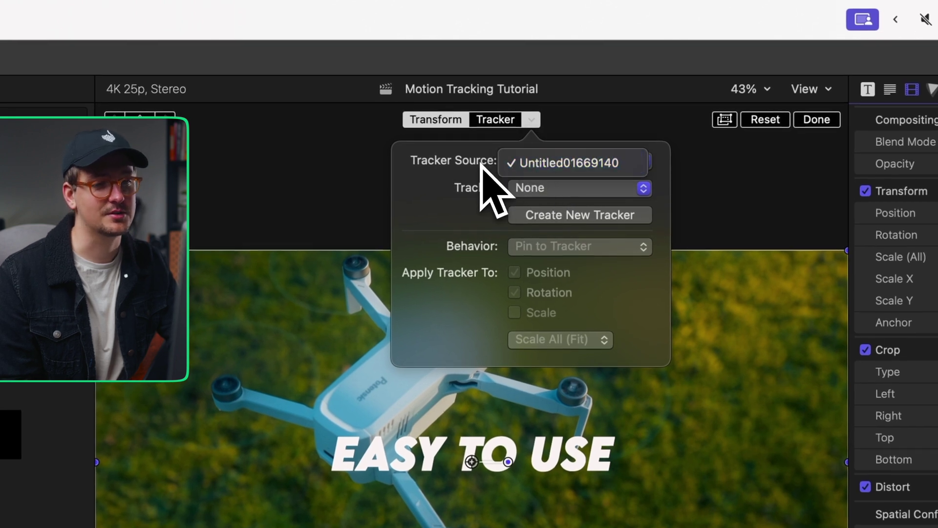
{"action": "left_click", "coordinate": [553, 169]}
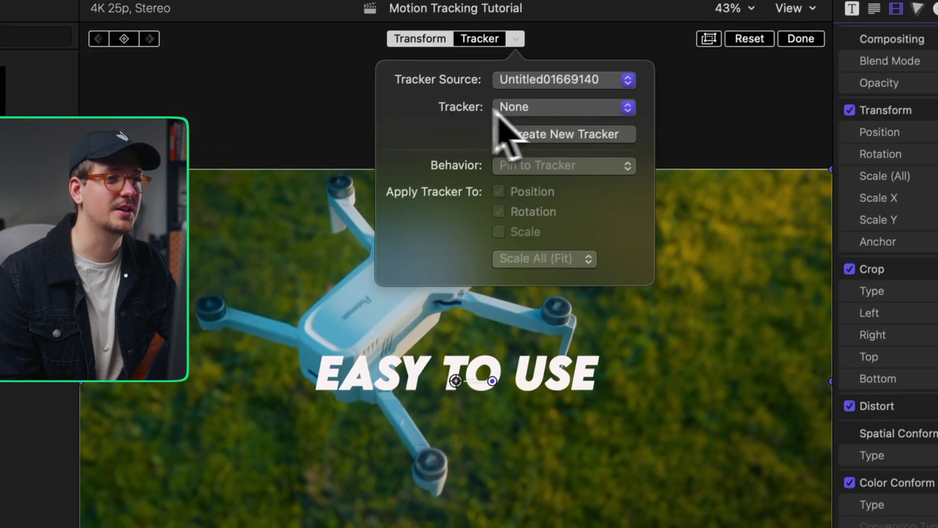
{"action": "left_click", "coordinate": [496, 116]}
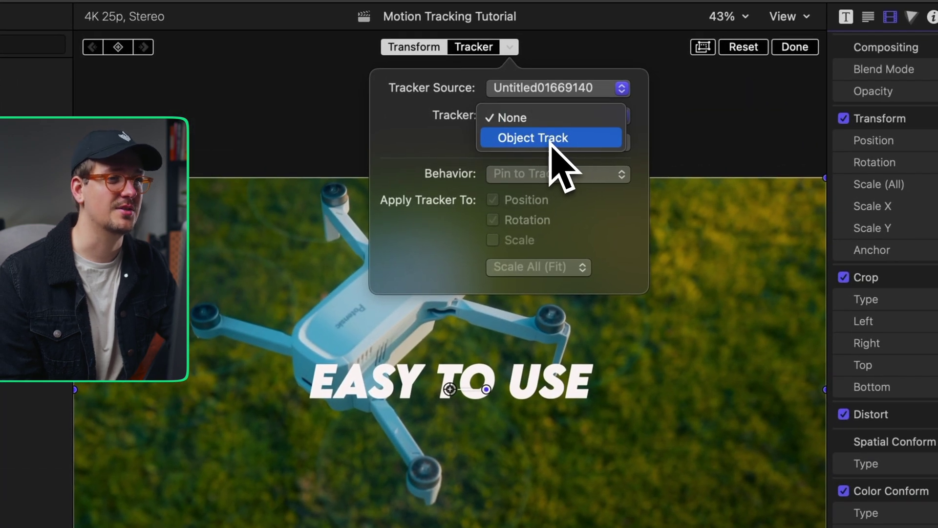
{"action": "left_click", "coordinate": [550, 139]}
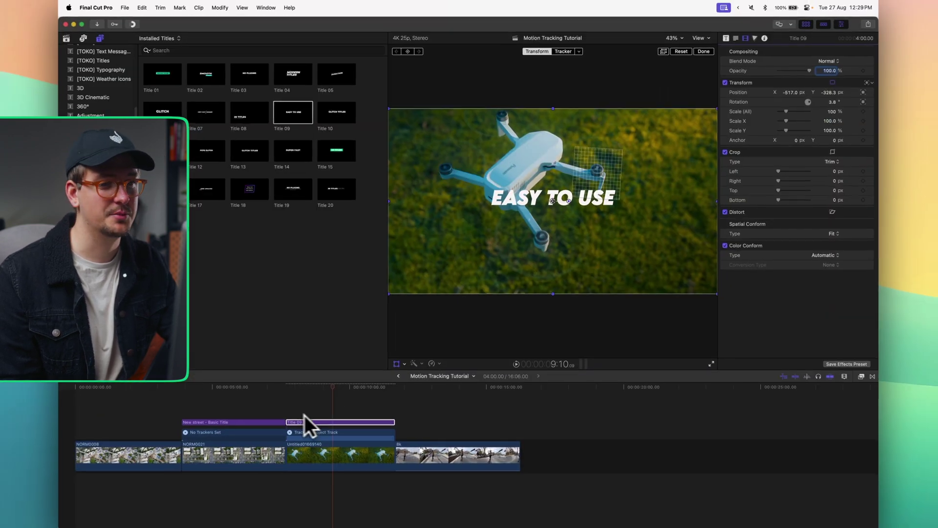
{"action": "key", "text": "space"}
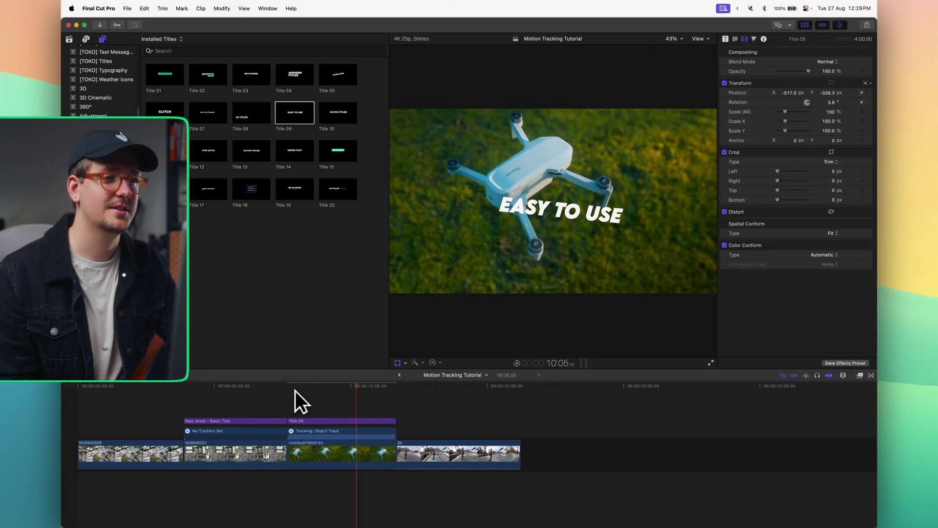
{"action": "key", "text": "space"}
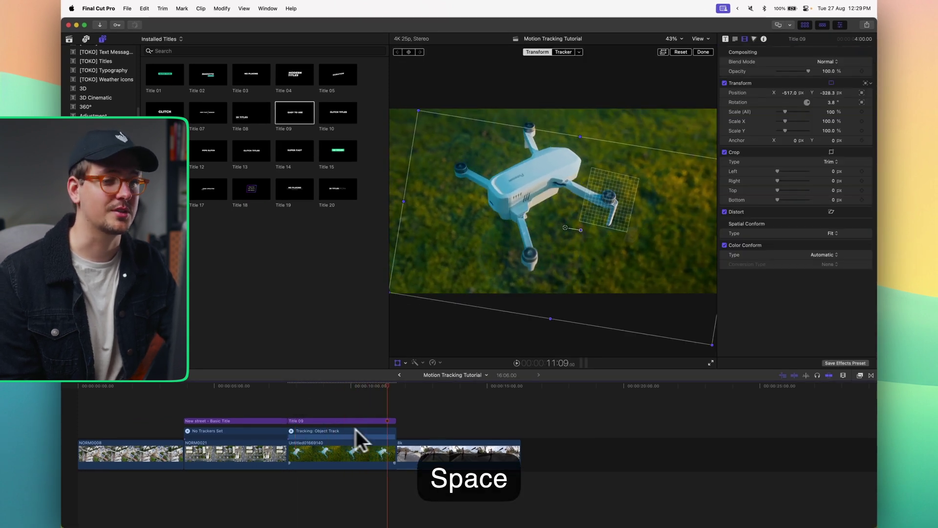
{"action": "left_click", "coordinate": [372, 421]}
{"action": "left_click", "coordinate": [726, 39]}
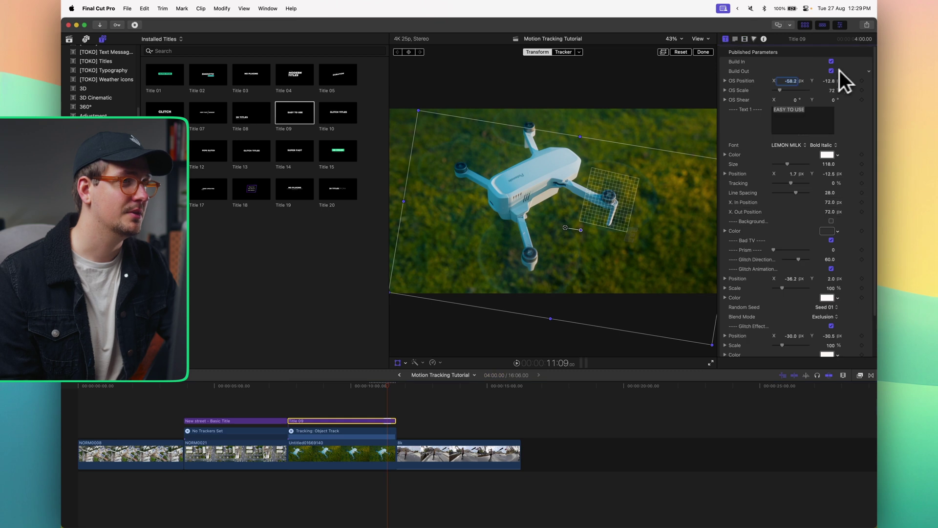
{"action": "left_click", "coordinate": [745, 39]}
{"action": "key", "text": "a"}
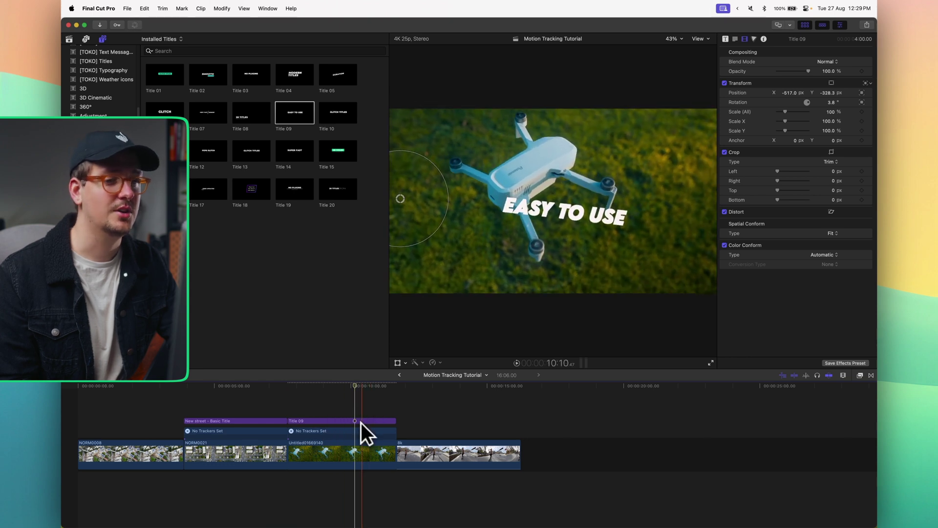
{"action": "left_click", "coordinate": [351, 444]}
{"action": "scroll", "coordinate": [833, 207], "scroll_direction": "down", "scroll_amount": 2}
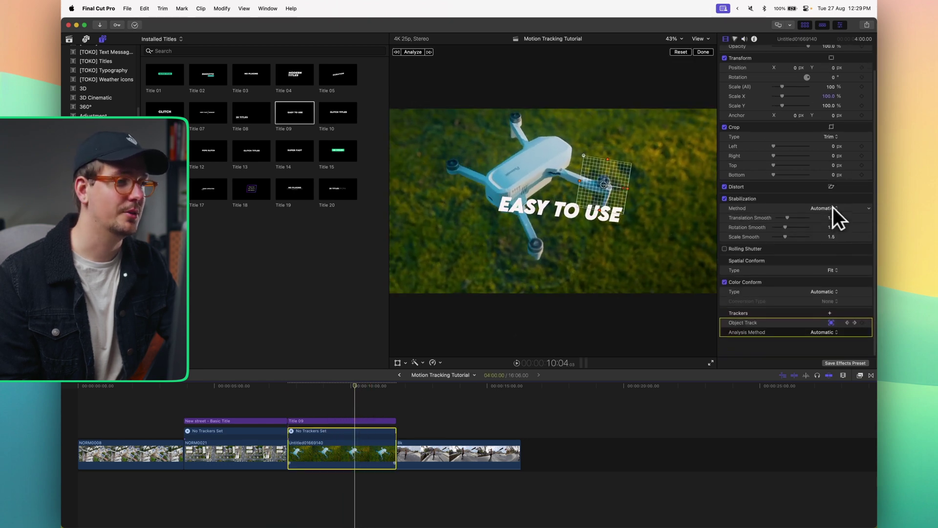
{"action": "key", "text": "super+Up"}
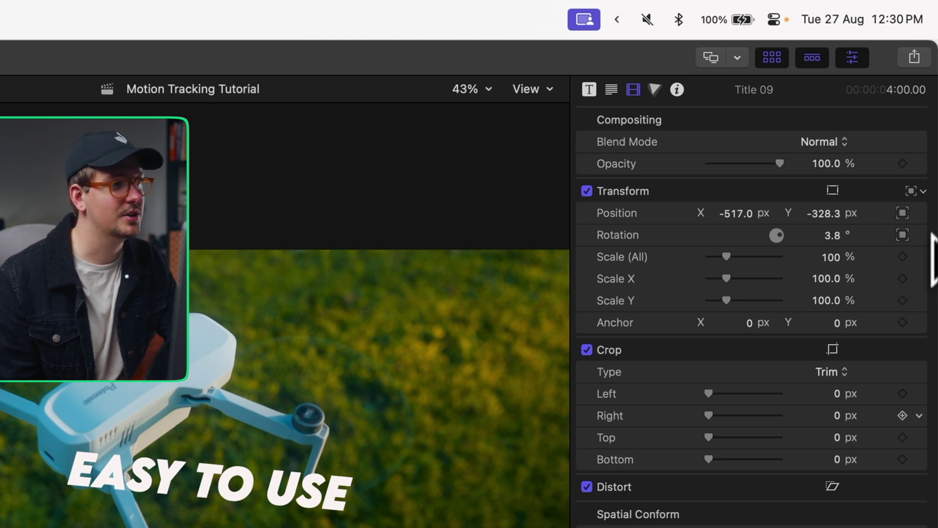
Turn off Rotation in the Transform tracker options so the title stays level
{"action": "left_click", "coordinate": [923, 189]}
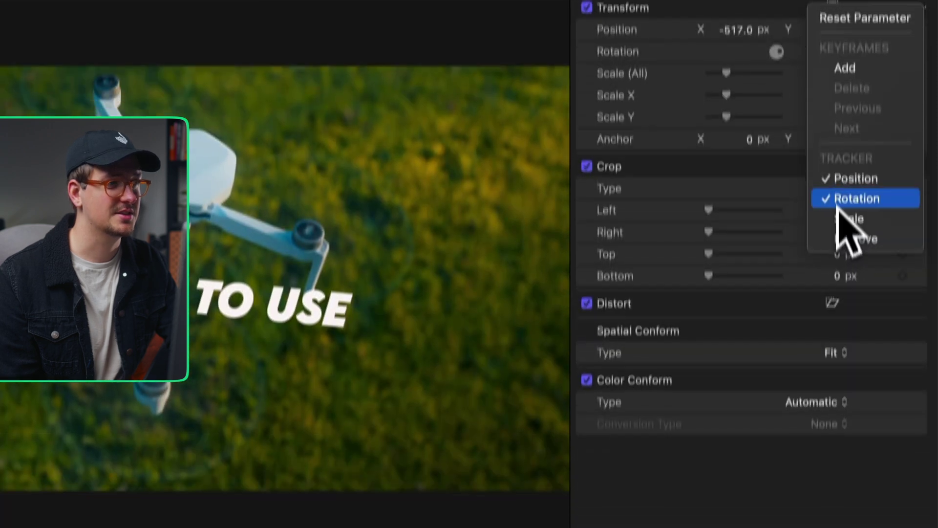
{"action": "left_click", "coordinate": [856, 383]}
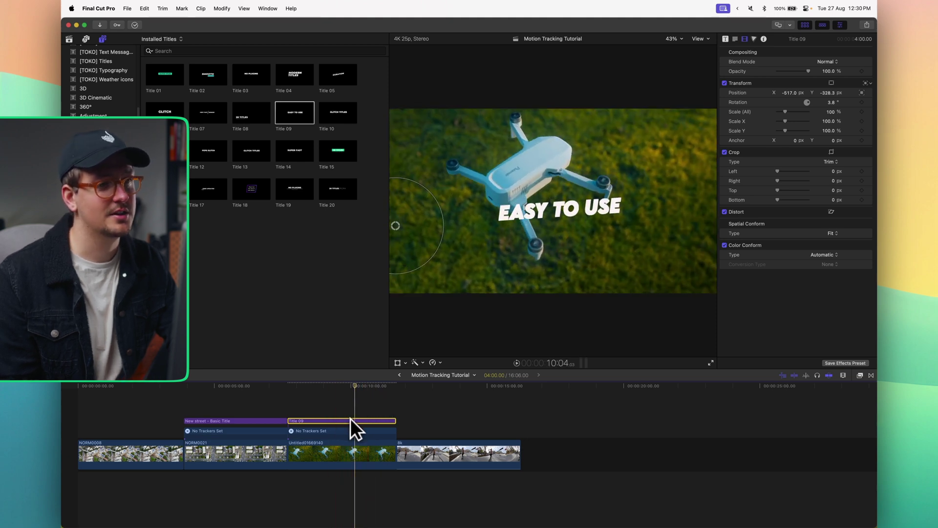
Move the title down and right of the drone, then play back to check tracking
{"action": "left_click_drag", "start_coordinate": [414, 228], "coordinate": [483, 245]}
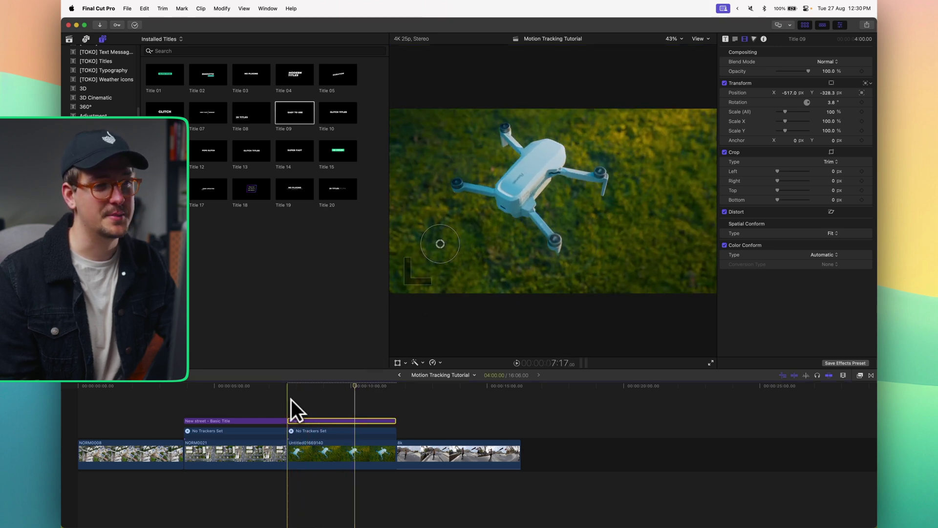
{"action": "key", "text": "space"}
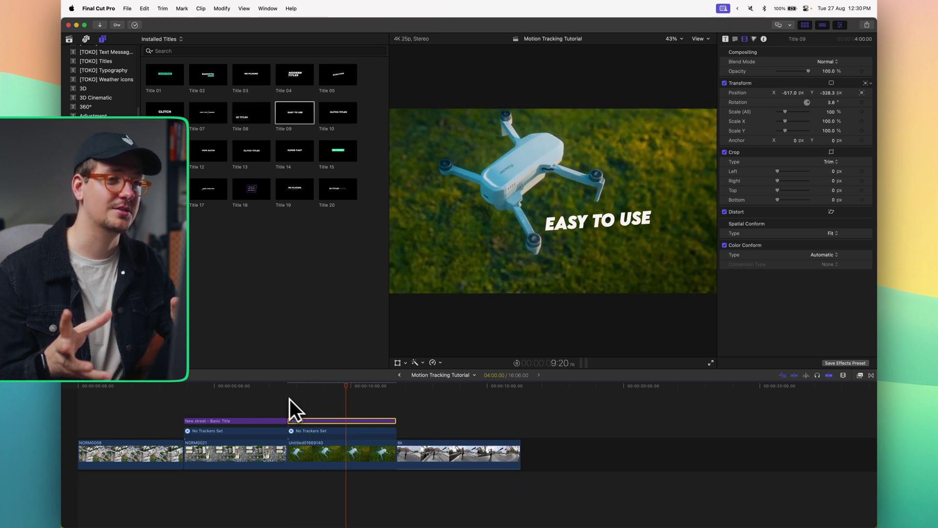